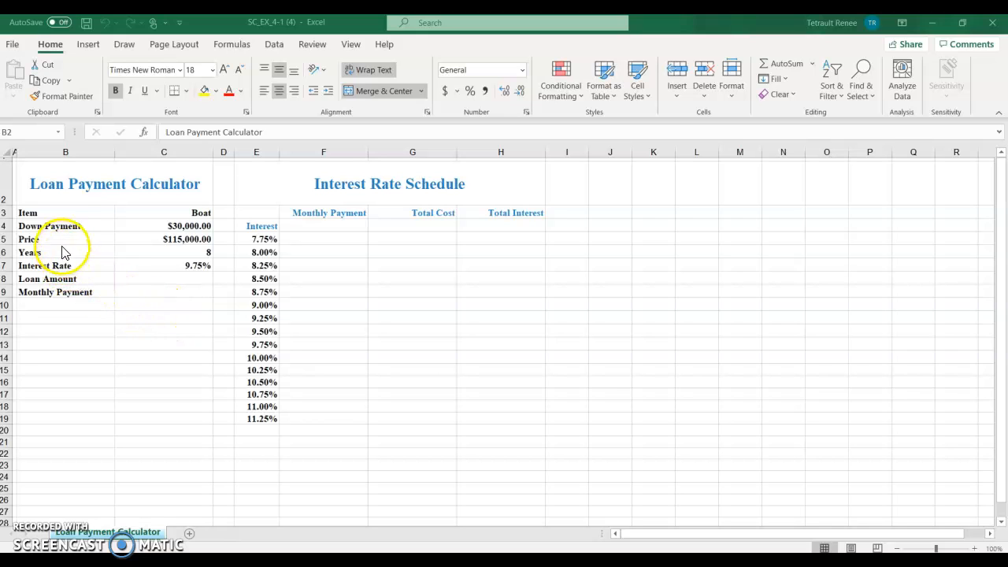
Step: Create defined names for the loan data in B4:C9 from the labels in the left column
{"action": "left_click_drag", "start_coordinate": [65, 228], "coordinate": [153, 292]}
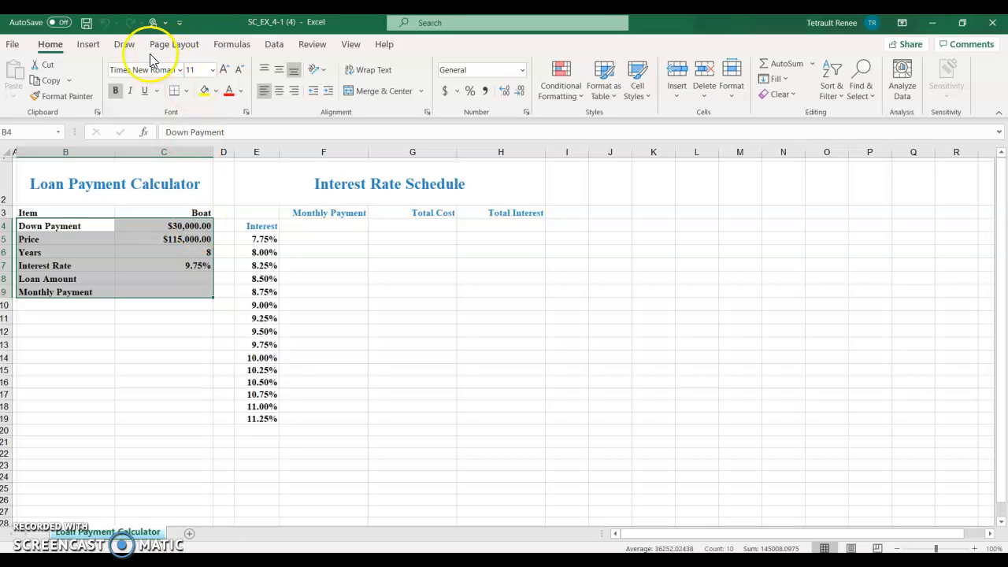
{"action": "left_click", "coordinate": [216, 46]}
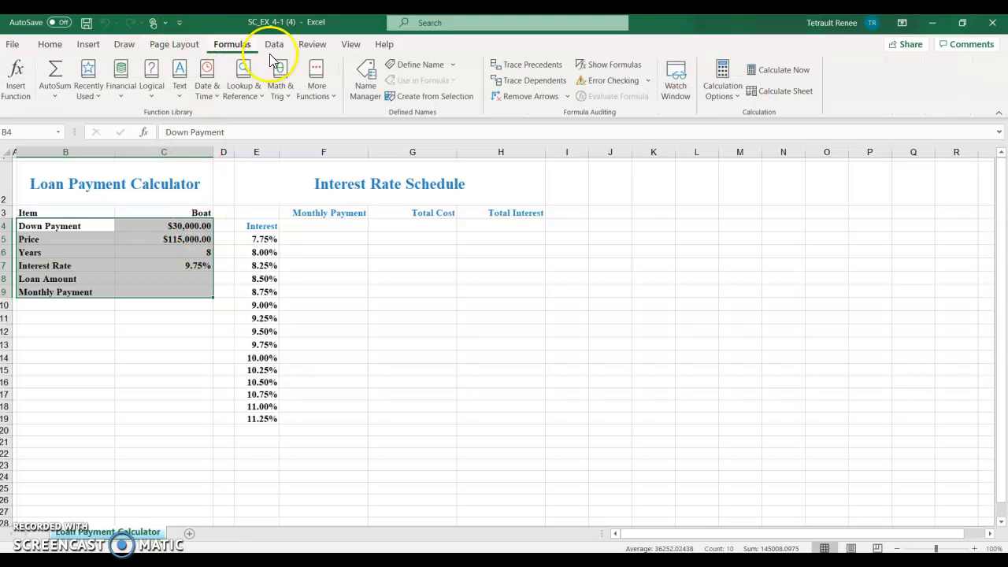
{"action": "left_click", "coordinate": [425, 97]}
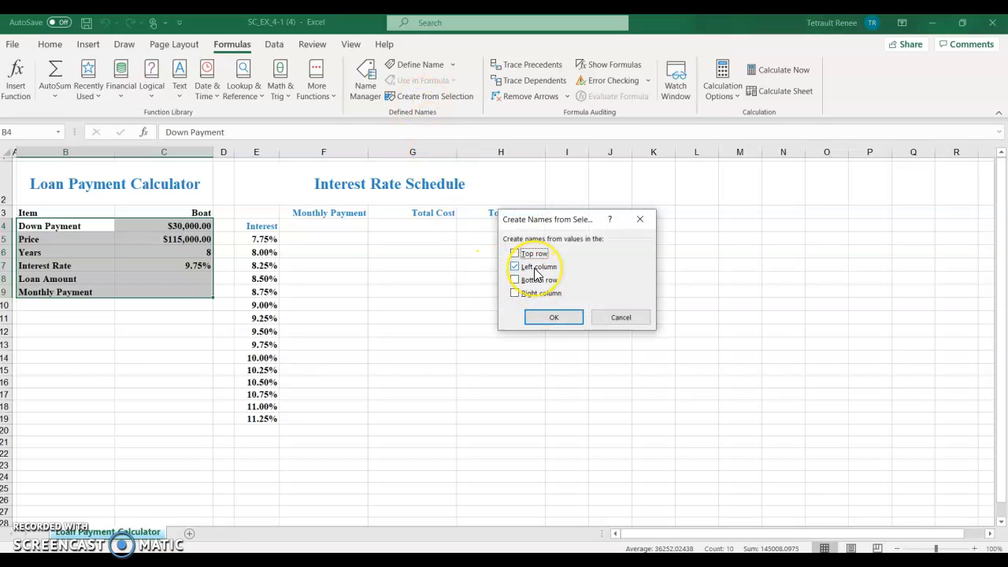
{"action": "left_click", "coordinate": [552, 318]}
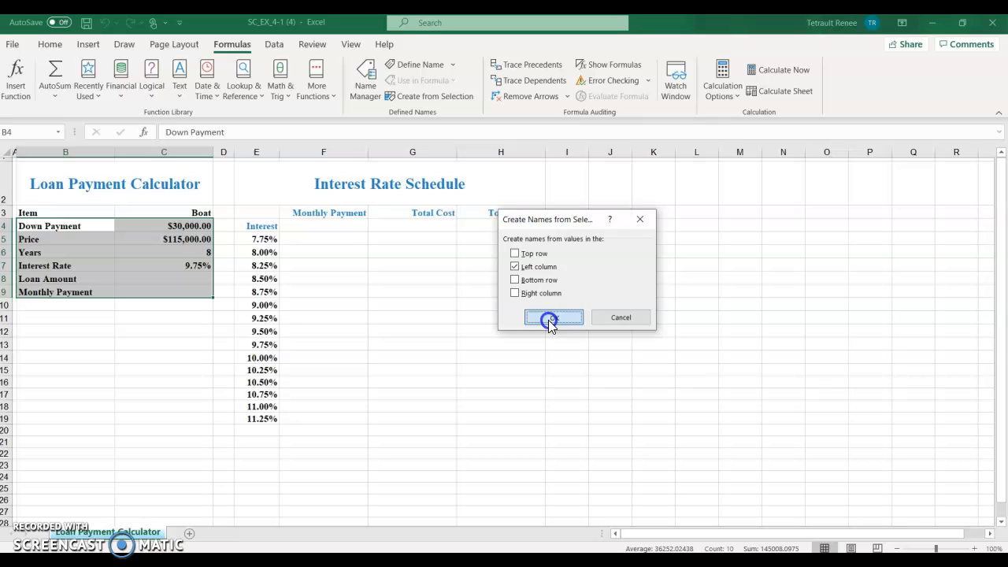
Step: Enter the loan amount formula =Price-Down_Payment in cell C8
{"action": "left_click", "coordinate": [173, 280]}
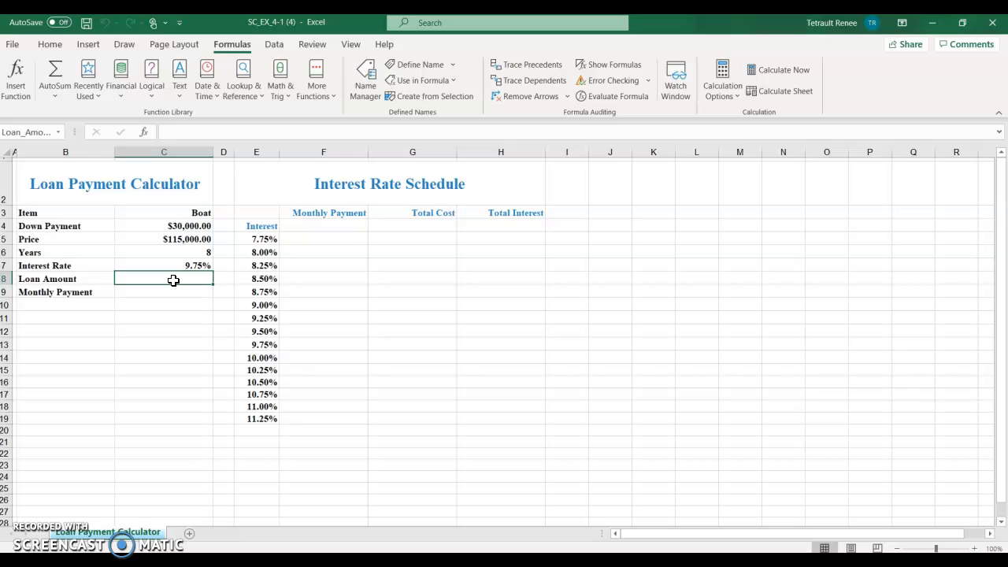
{"action": "type", "text": "="}
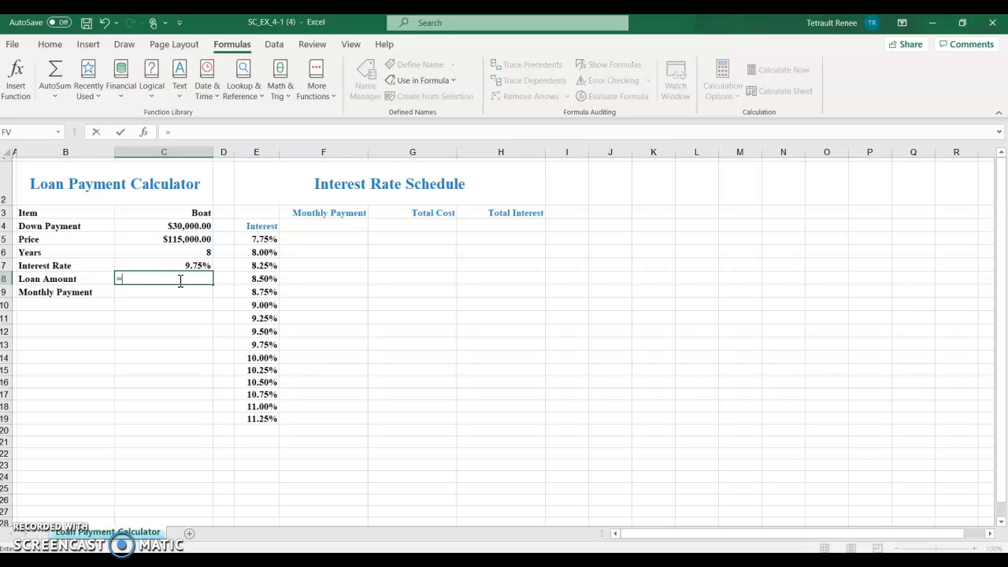
{"action": "left_click", "coordinate": [179, 240]}
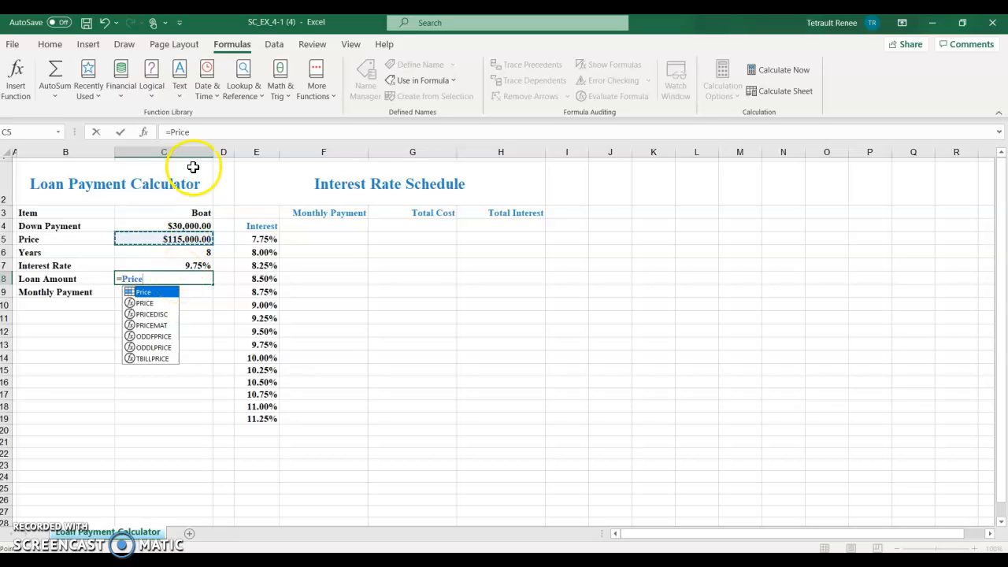
{"action": "type", "text": "-"}
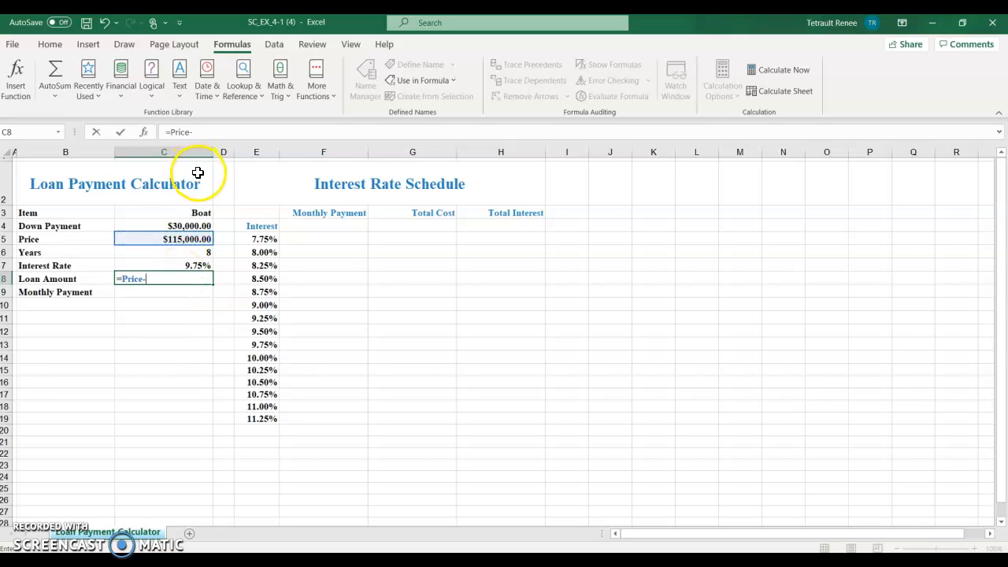
{"action": "left_click", "coordinate": [168, 226]}
{"action": "left_click", "coordinate": [120, 134]}
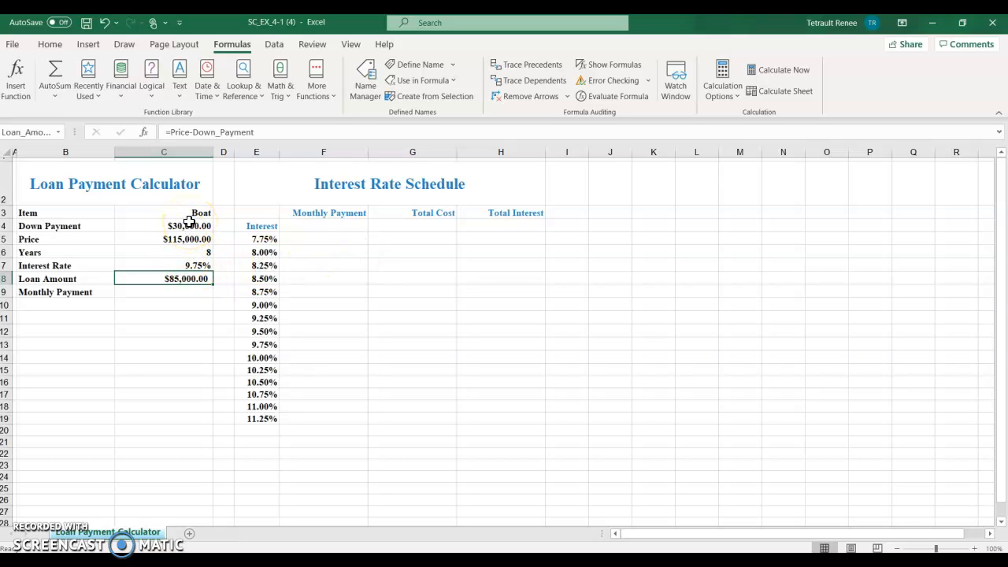
Step: Insert the PMT function in the Monthly Payment cell C9 and set its Rate argument to Interest_Rate/12
{"action": "left_click", "coordinate": [165, 289]}
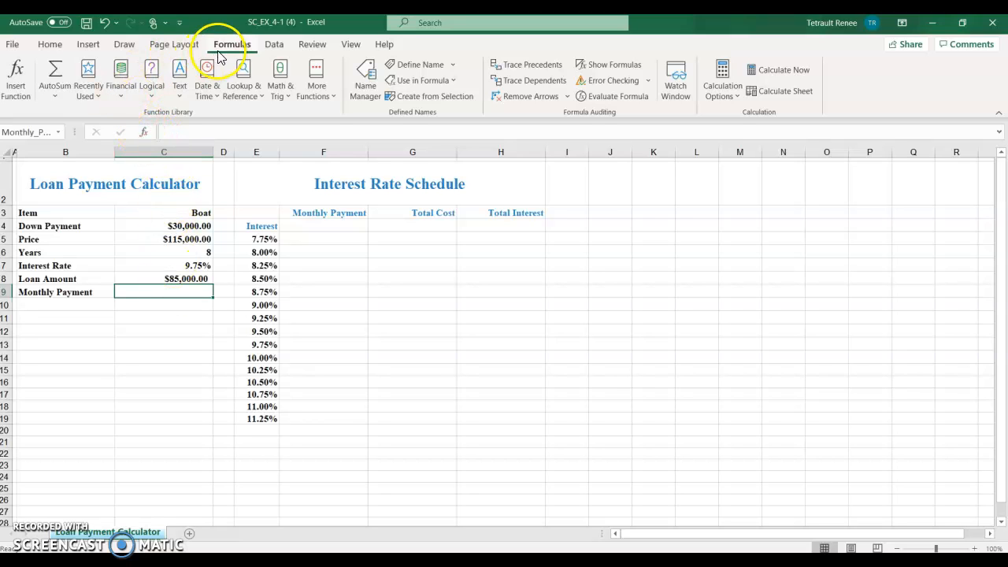
{"action": "left_click", "coordinate": [144, 133]}
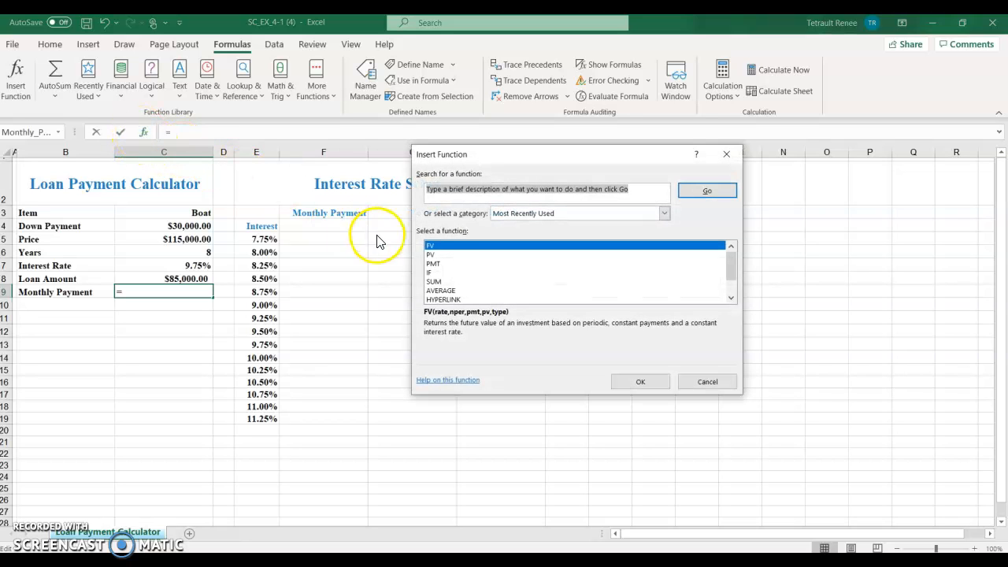
{"action": "left_click", "coordinate": [433, 264]}
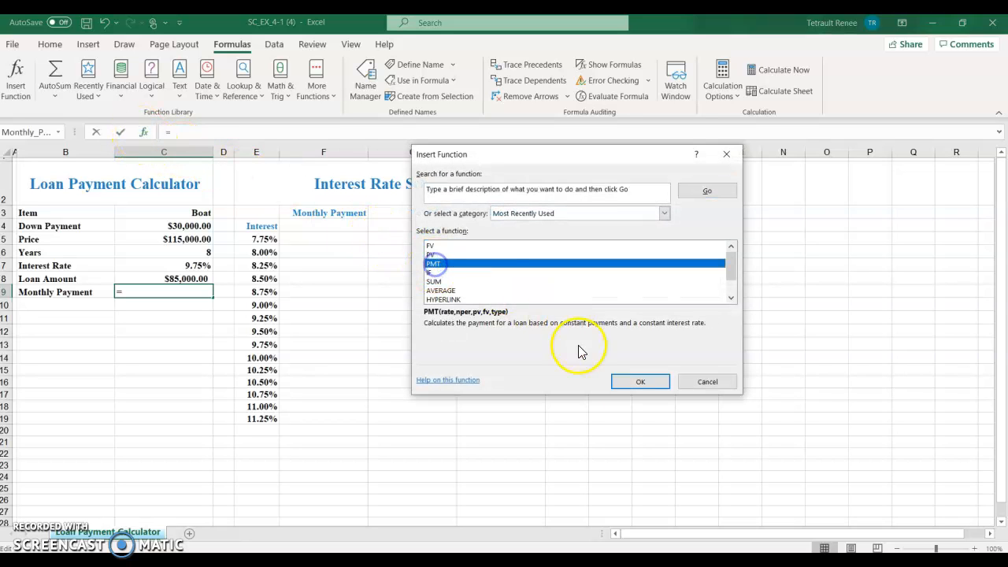
{"action": "left_click", "coordinate": [638, 384]}
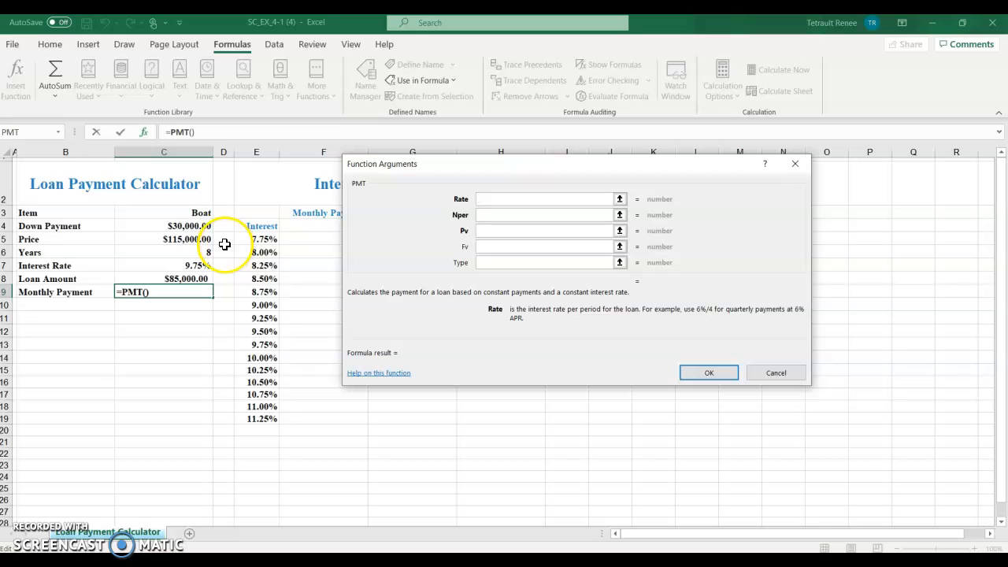
{"action": "left_click", "coordinate": [201, 266]}
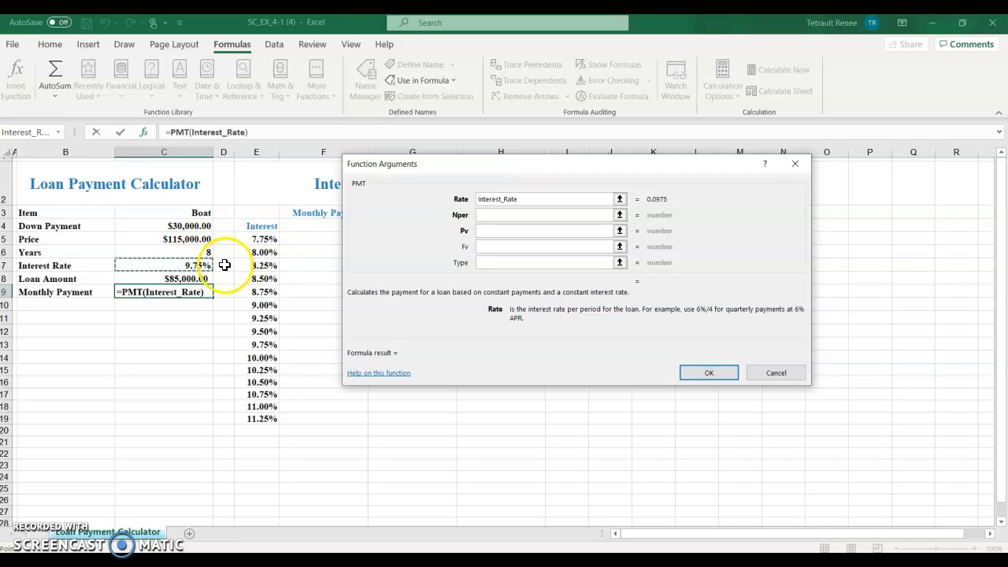
{"action": "type", "text": "/12"}
{"action": "key", "text": "Tab"}
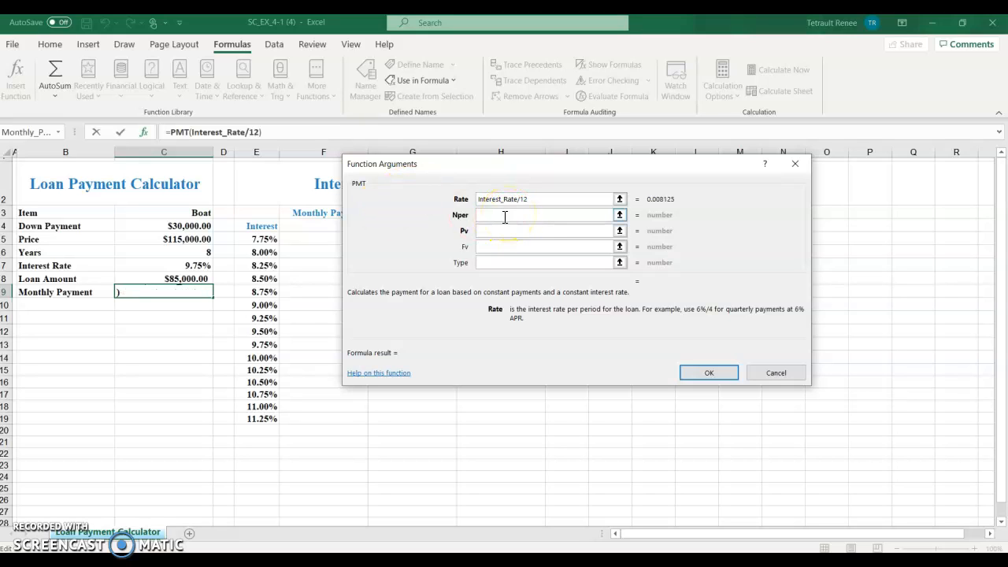
Step: Complete the PMT function with Nper set to 12*Years and Pv set to Loan_Amount
{"action": "left_click", "coordinate": [504, 218]}
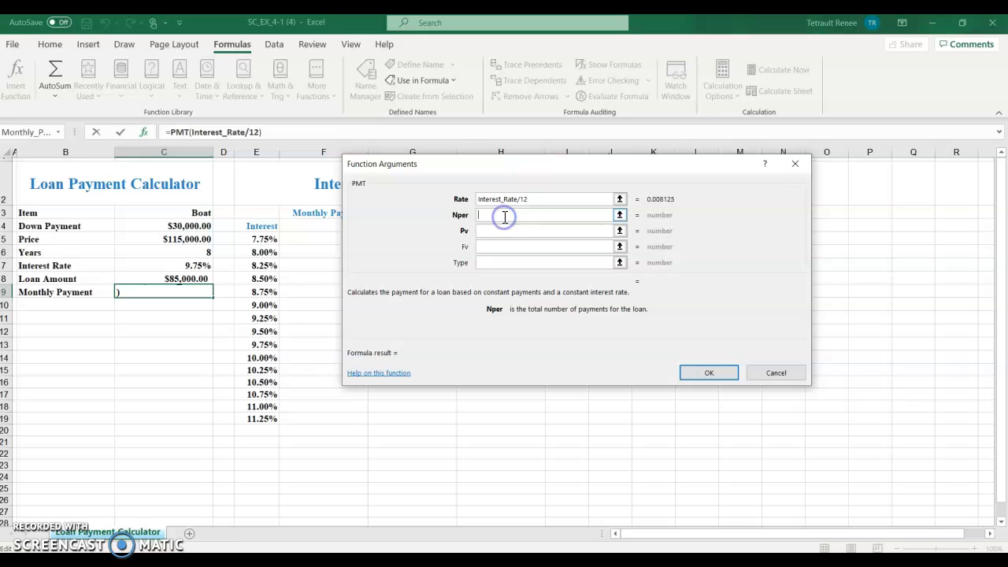
{"action": "left_click", "coordinate": [500, 231]}
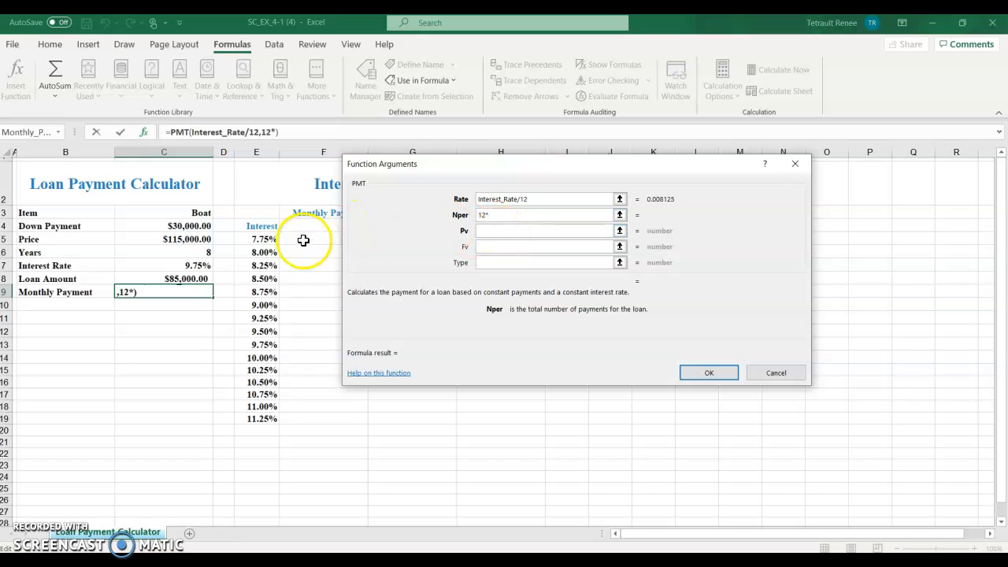
{"action": "left_click", "coordinate": [177, 253]}
{"action": "left_click", "coordinate": [485, 231]}
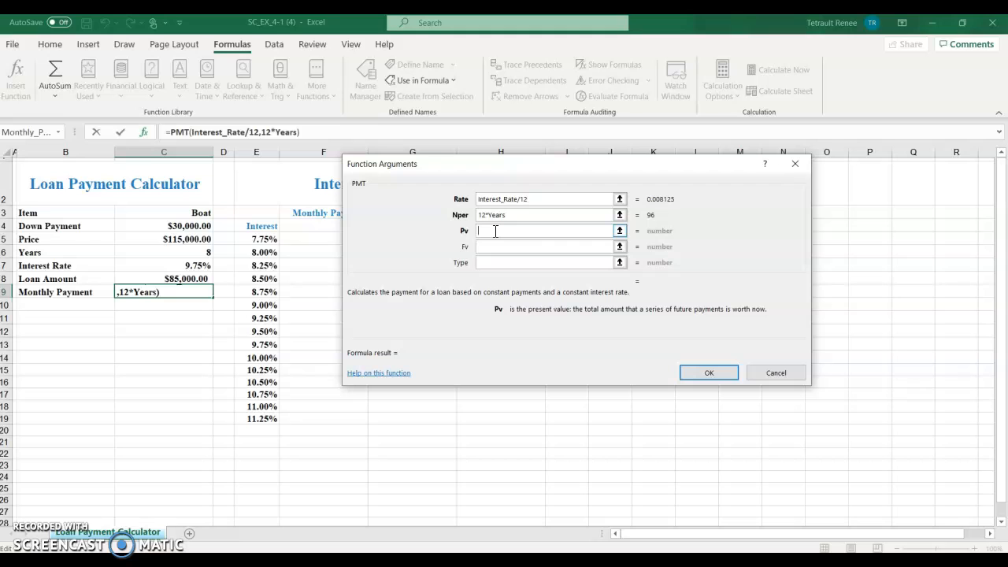
{"action": "left_click", "coordinate": [191, 278]}
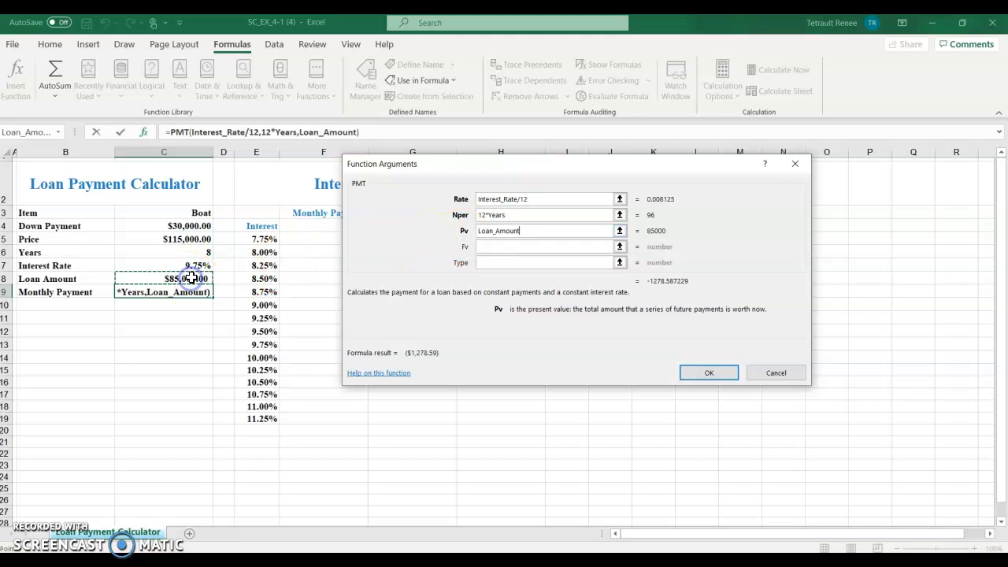
{"action": "left_click", "coordinate": [710, 374]}
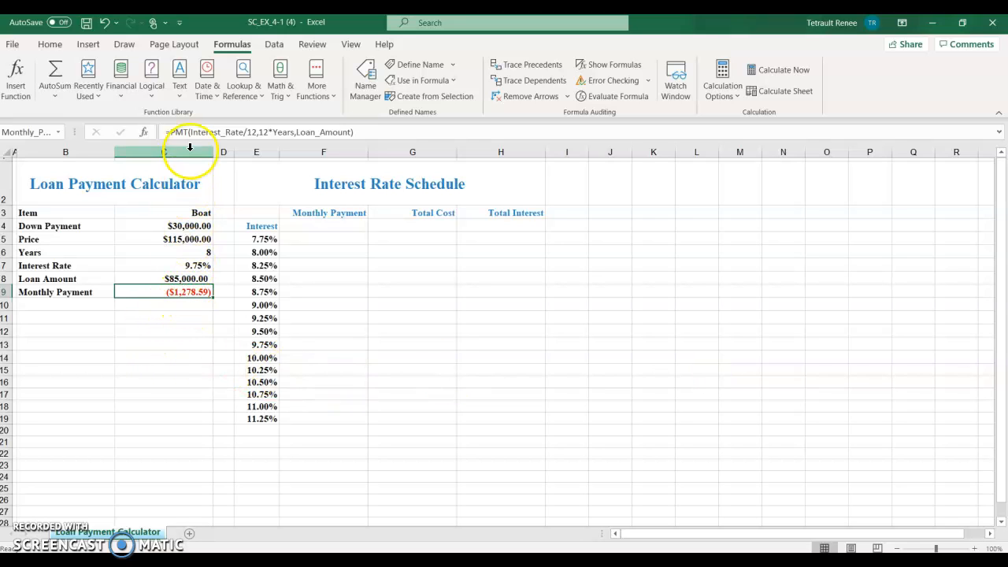
Step: Insert a minus sign before PMT in the C9 formula so it reads =-PMT(Interest_Rate/12,12*Years,Loan_Amount)
{"action": "left_click", "coordinate": [170, 132]}
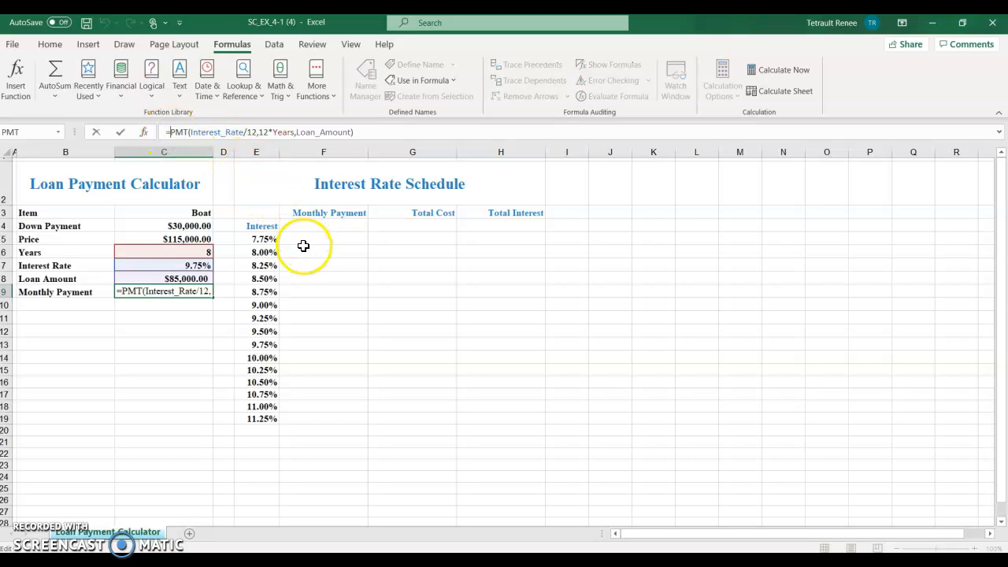
{"action": "key", "text": "Return"}
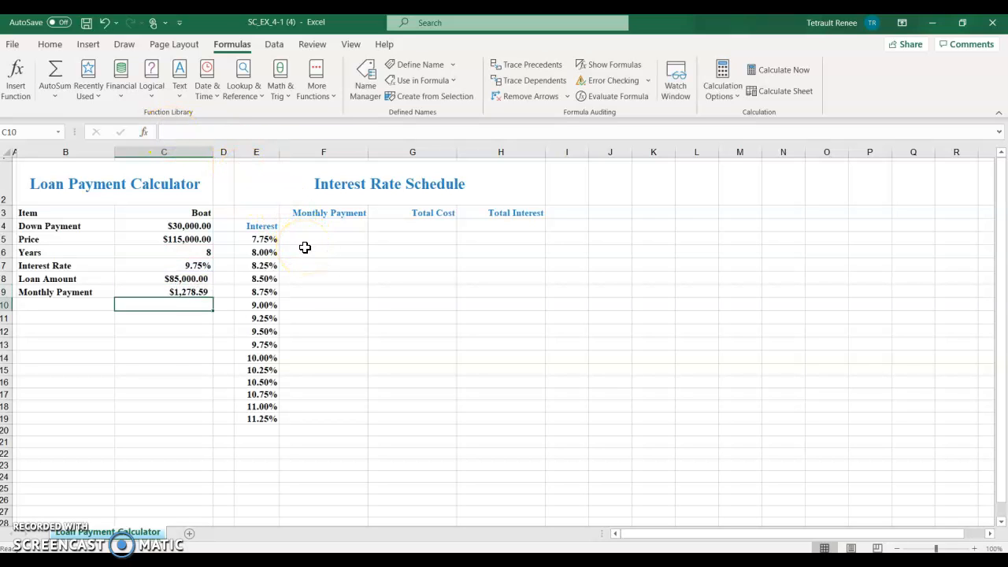
{"action": "left_click", "coordinate": [185, 292]}
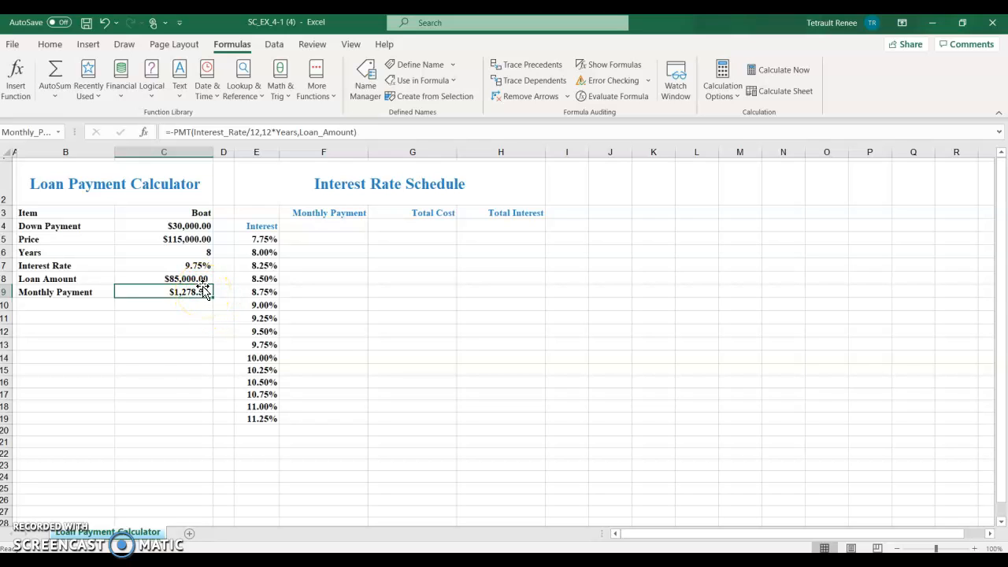
Step: Enter the formula =Monthly_Payment in cell F4, under the Monthly Payment heading of the Interest Rate Schedule
{"action": "left_click", "coordinate": [322, 225]}
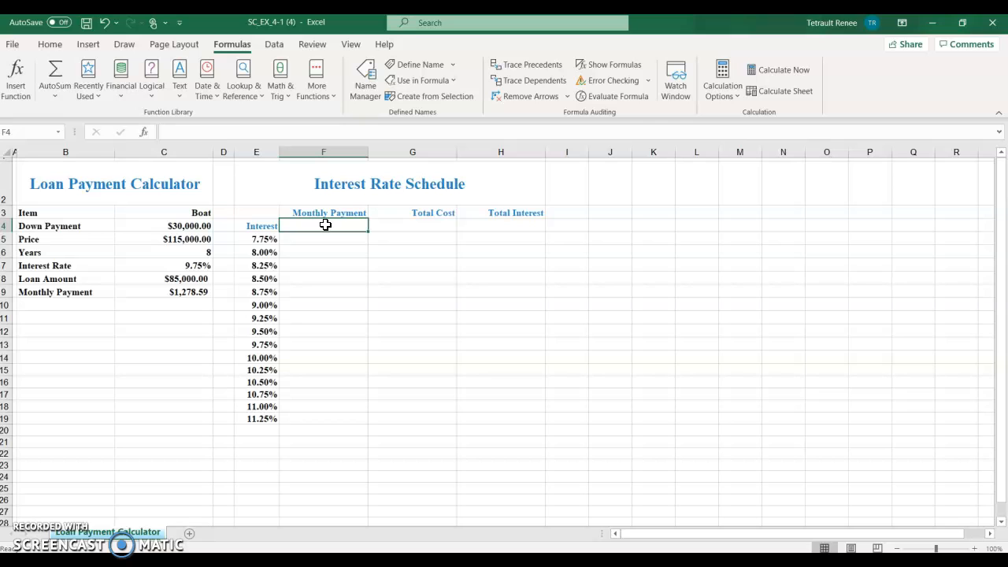
{"action": "type", "text": "="}
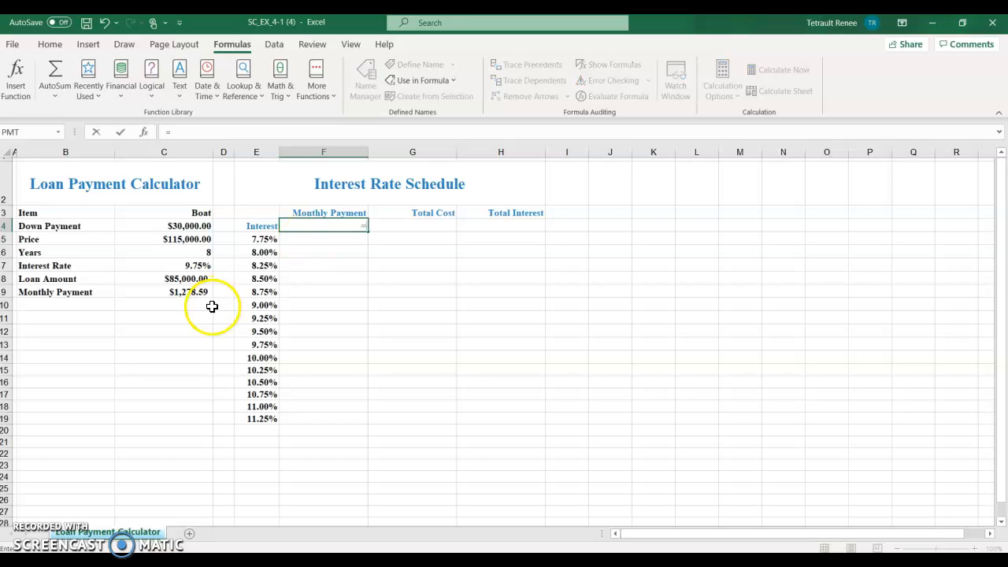
{"action": "left_click", "coordinate": [191, 293]}
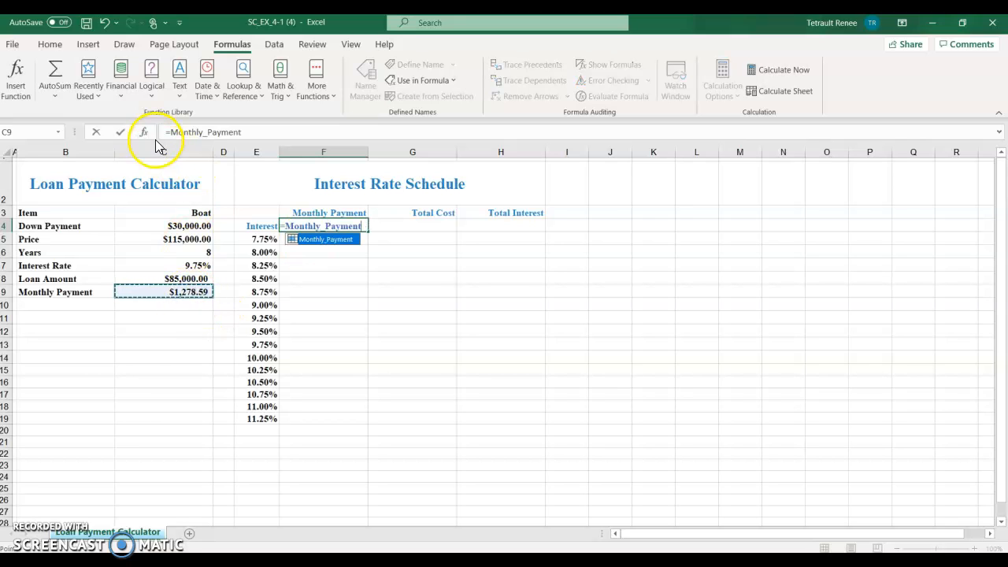
{"action": "left_click", "coordinate": [118, 138]}
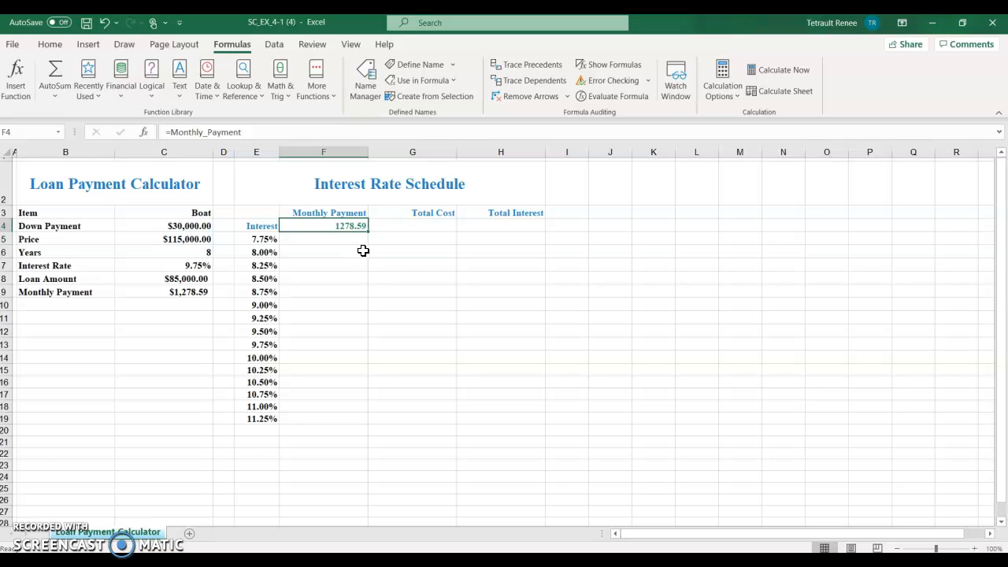
Step: Enter the total cost formula =12*Monthly_Payment*Years+Down_Payment in cell G4
{"action": "left_click", "coordinate": [431, 226]}
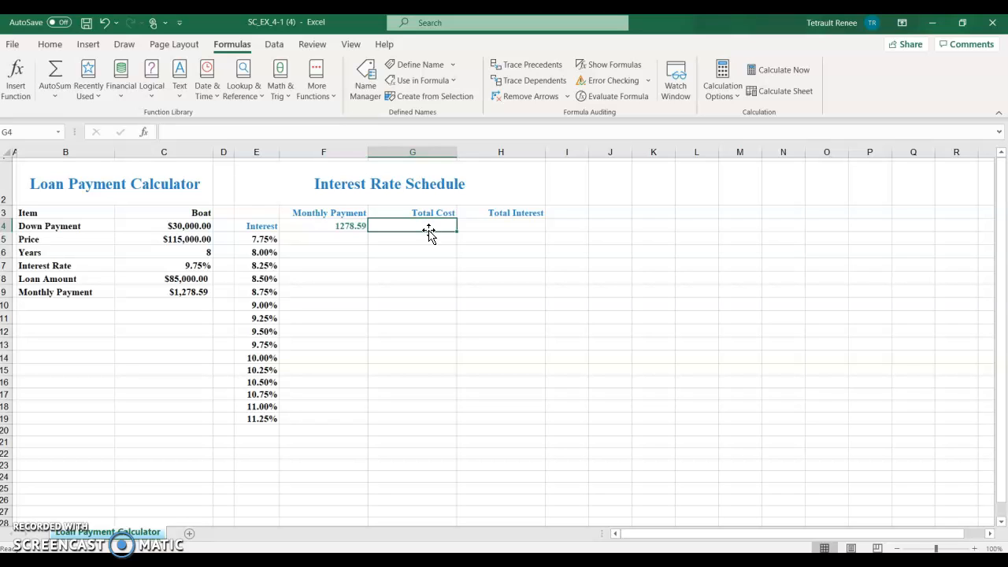
{"action": "type", "text": "=1"}
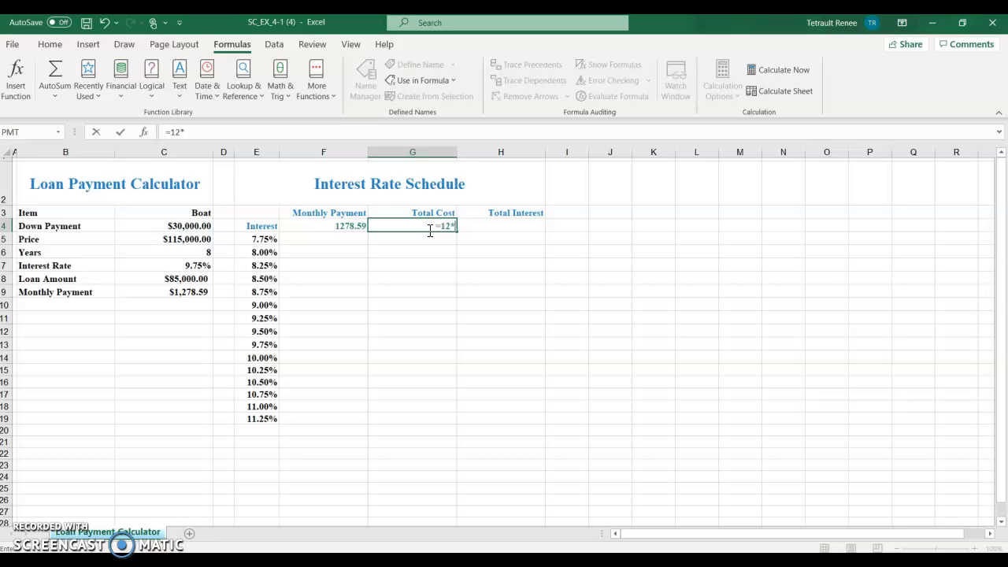
{"action": "type", "text": "2*"}
{"action": "left_click", "coordinate": [183, 293]}
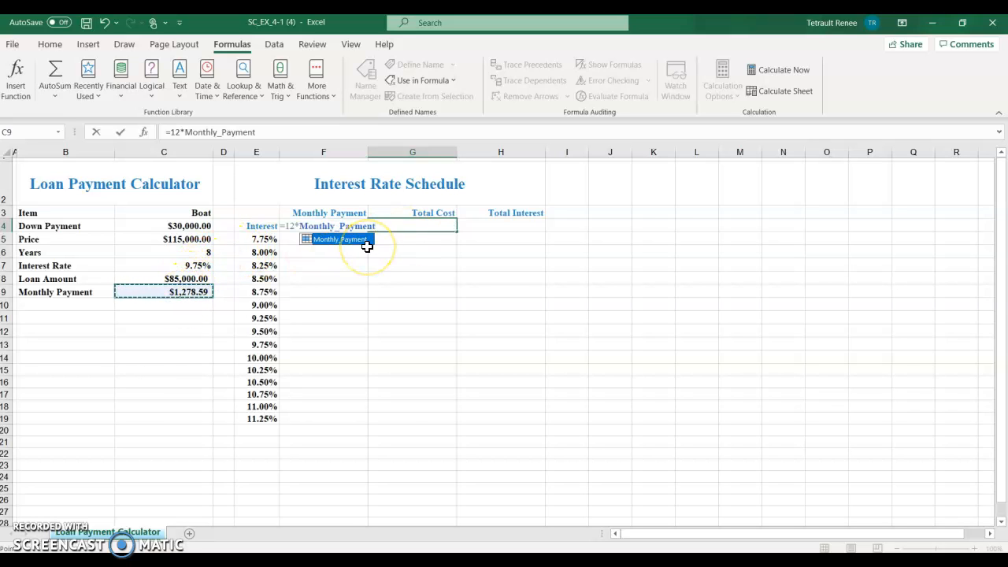
{"action": "type", "text": "*"}
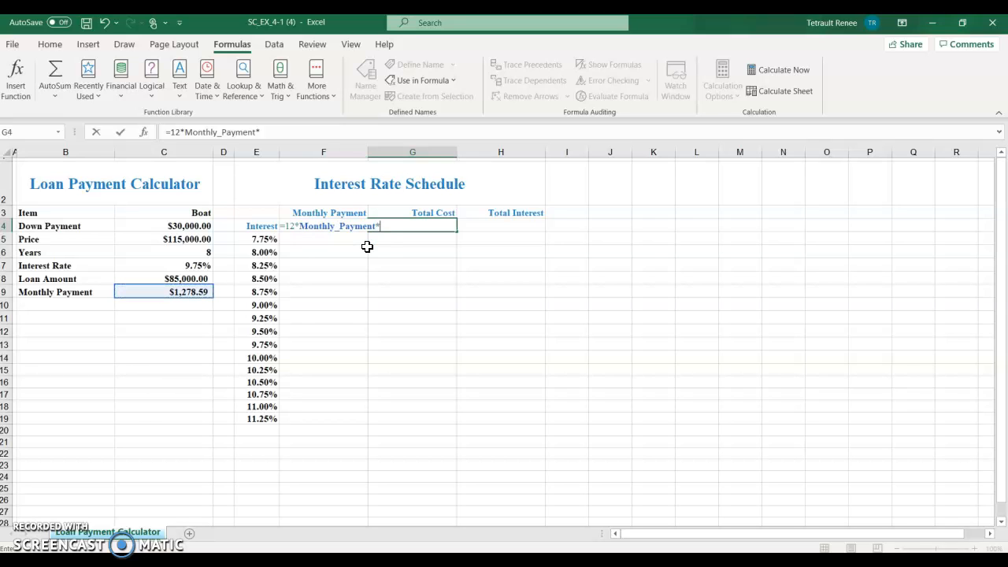
{"action": "left_click", "coordinate": [198, 250]}
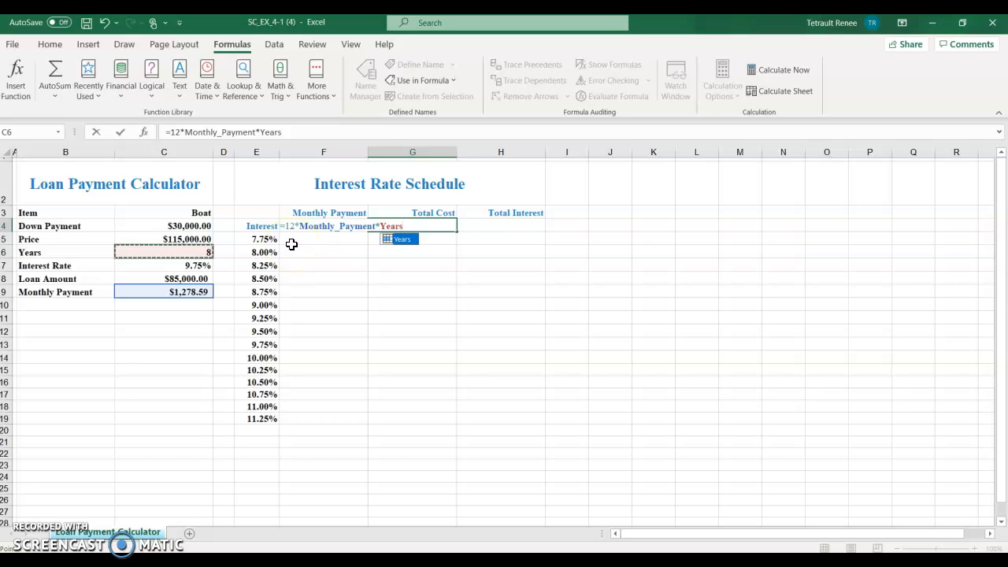
{"action": "type", "text": "+"}
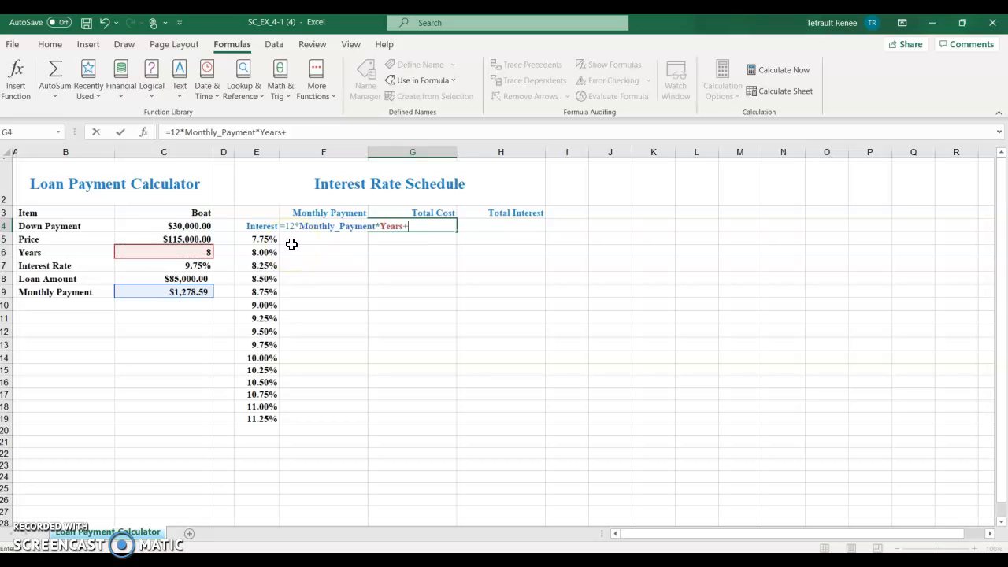
{"action": "left_click", "coordinate": [162, 228]}
{"action": "left_click", "coordinate": [120, 132]}
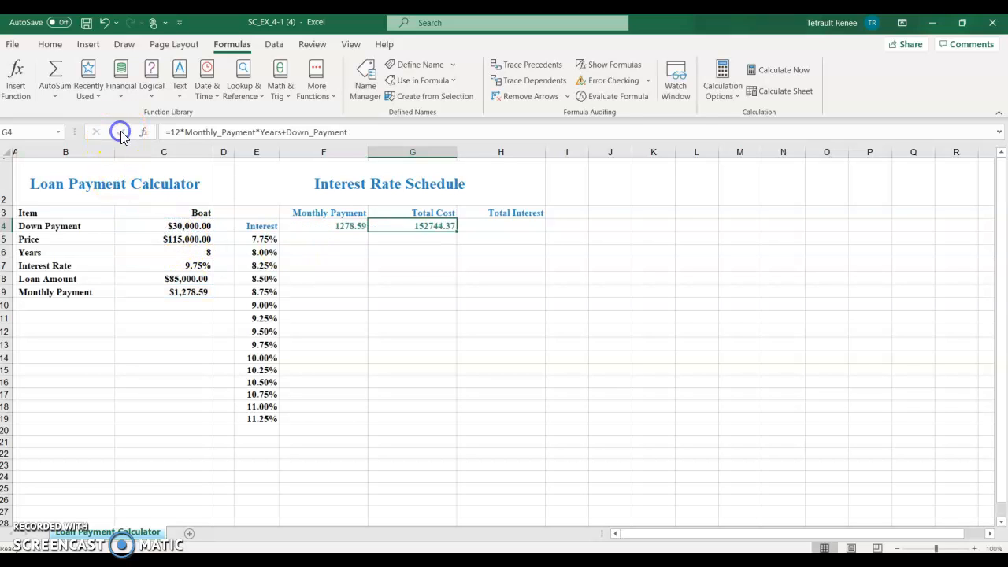
Step: Enter the total interest formula =G4-Price in cell H4 of the Interest Rate Schedule
{"action": "left_click", "coordinate": [481, 224]}
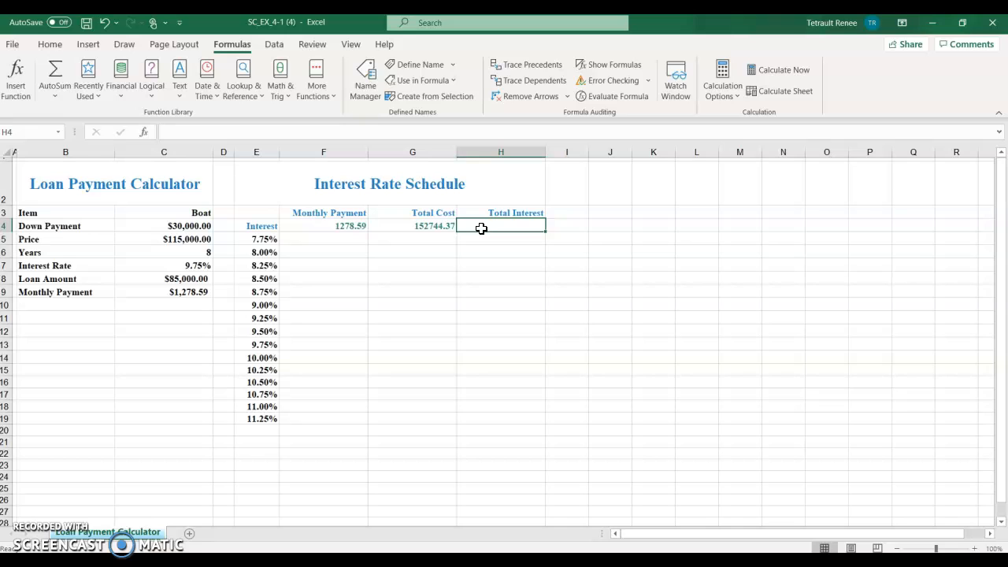
{"action": "type", "text": "="}
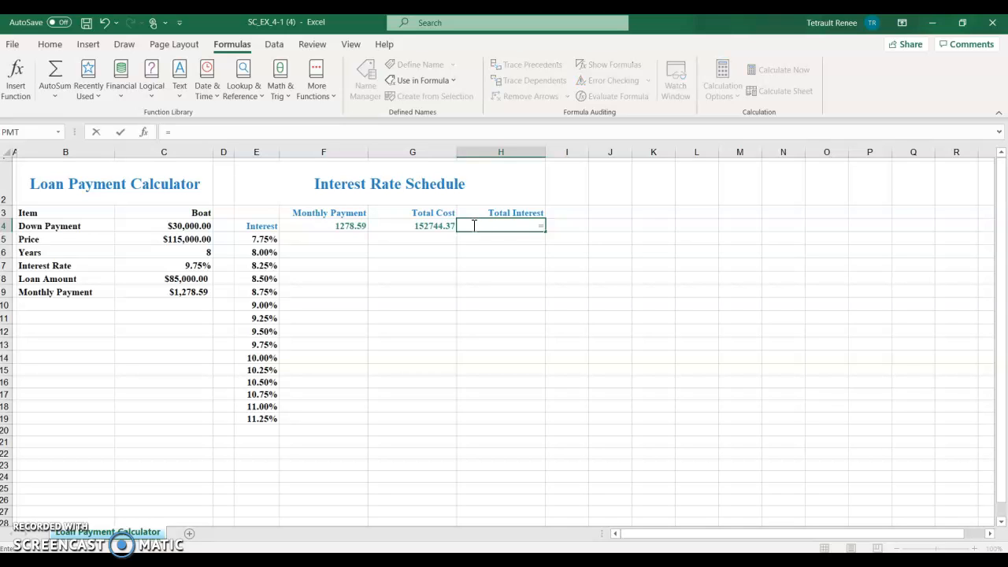
{"action": "key", "text": "Left"}
{"action": "type", "text": "-"}
{"action": "left_click", "coordinate": [171, 242]}
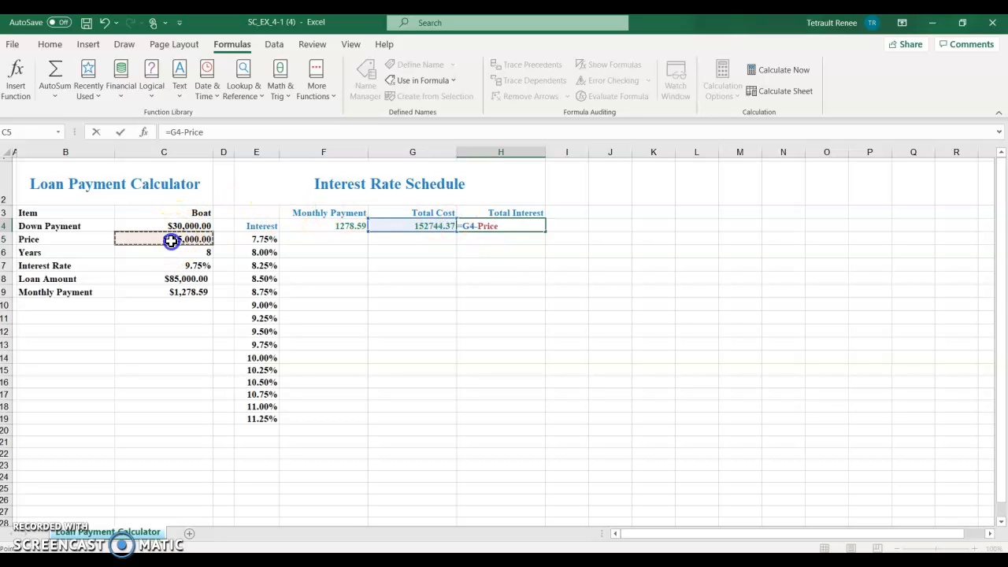
{"action": "left_click", "coordinate": [122, 133]}
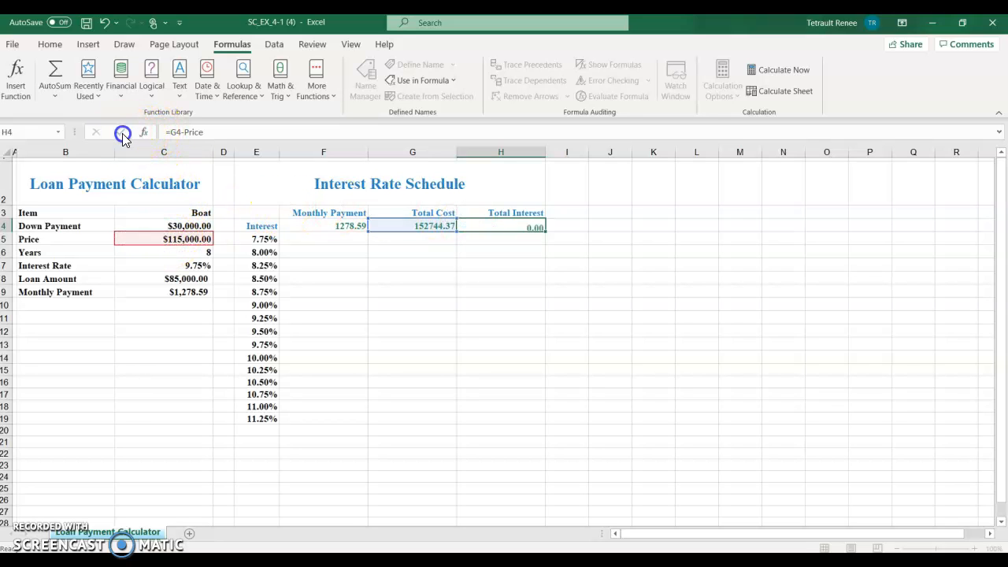
{"action": "left_click", "coordinate": [390, 279]}
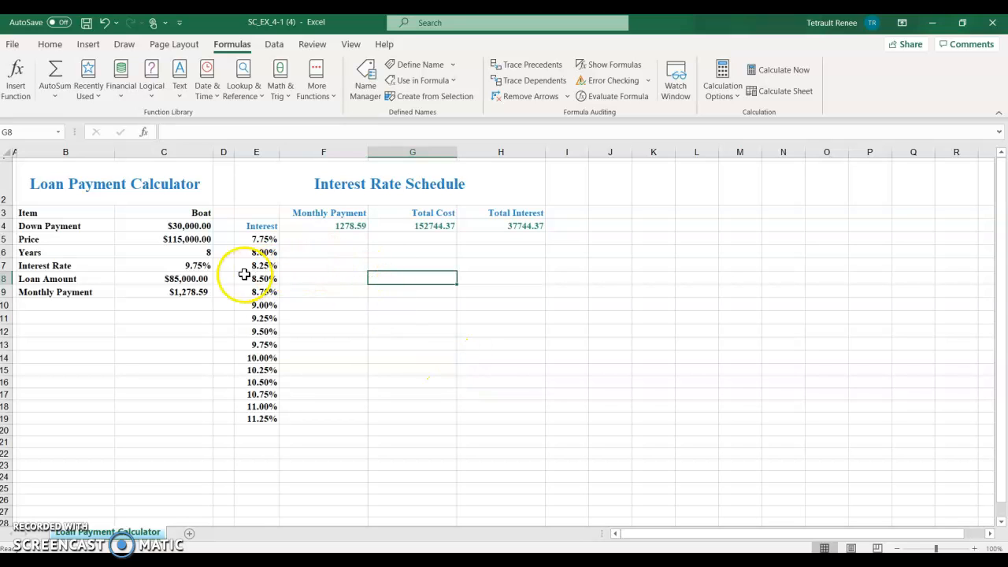
Step: Add an Equal To conditional formatting rule to E5:E19 comparing with =$C$7, using Light Red Fill with Dark Red Text
{"action": "left_click", "coordinate": [193, 266]}
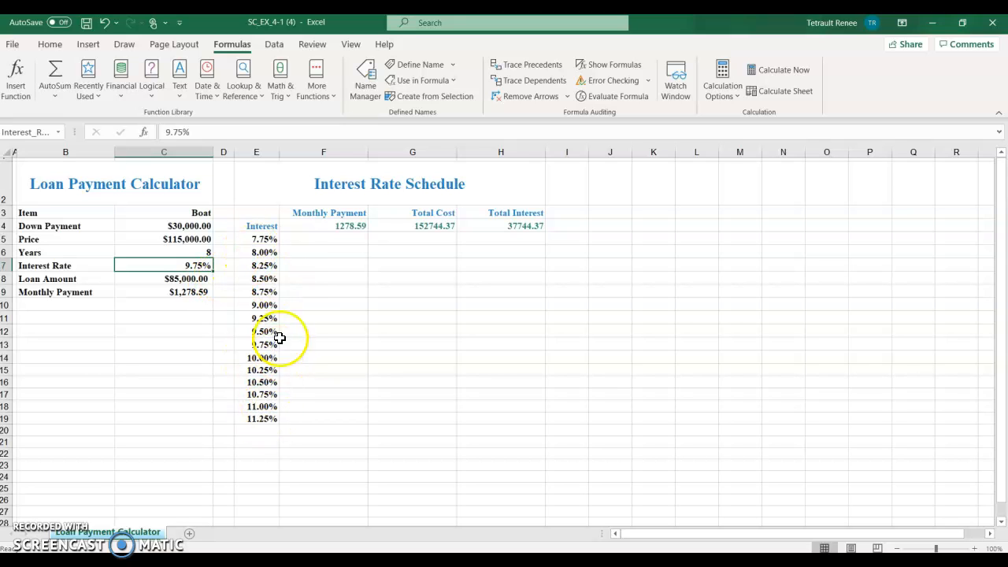
{"action": "left_click", "coordinate": [262, 239]}
{"action": "left_click_drag", "start_coordinate": [262, 239], "coordinate": [266, 415]}
{"action": "left_click_drag", "start_coordinate": [266, 415], "coordinate": [266, 414]}
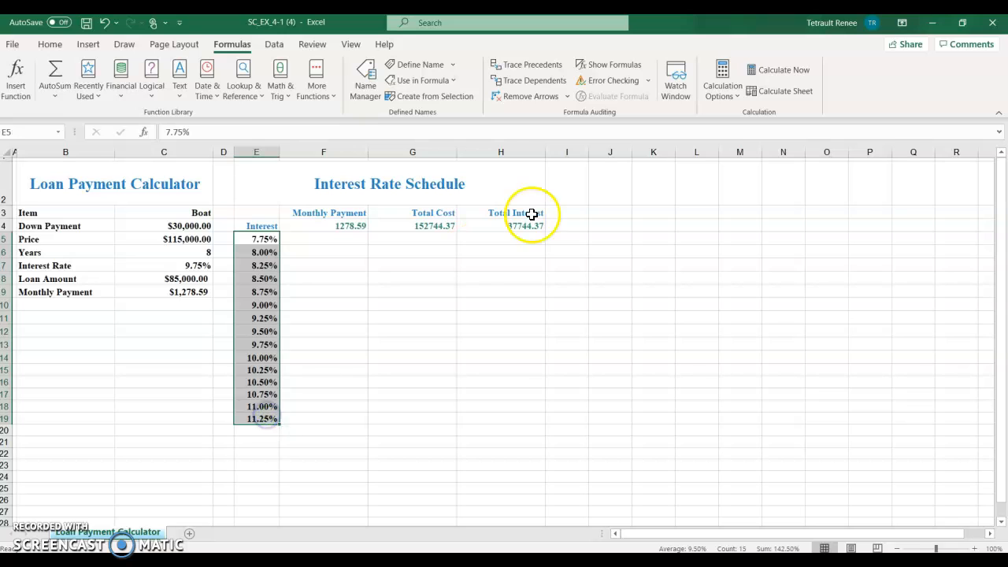
{"action": "left_click", "coordinate": [47, 46]}
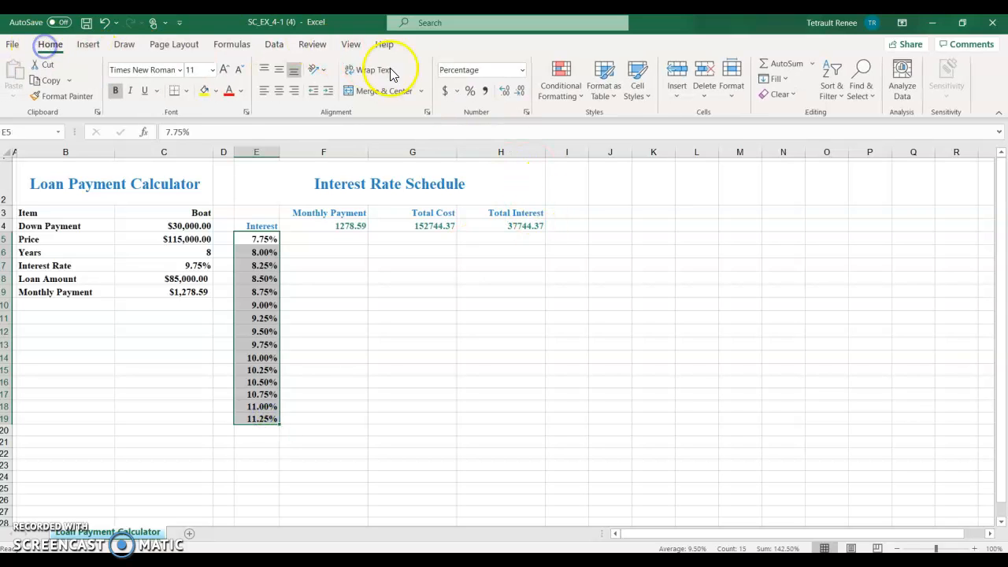
{"action": "left_click", "coordinate": [560, 94]}
{"action": "left_click", "coordinate": [578, 124]}
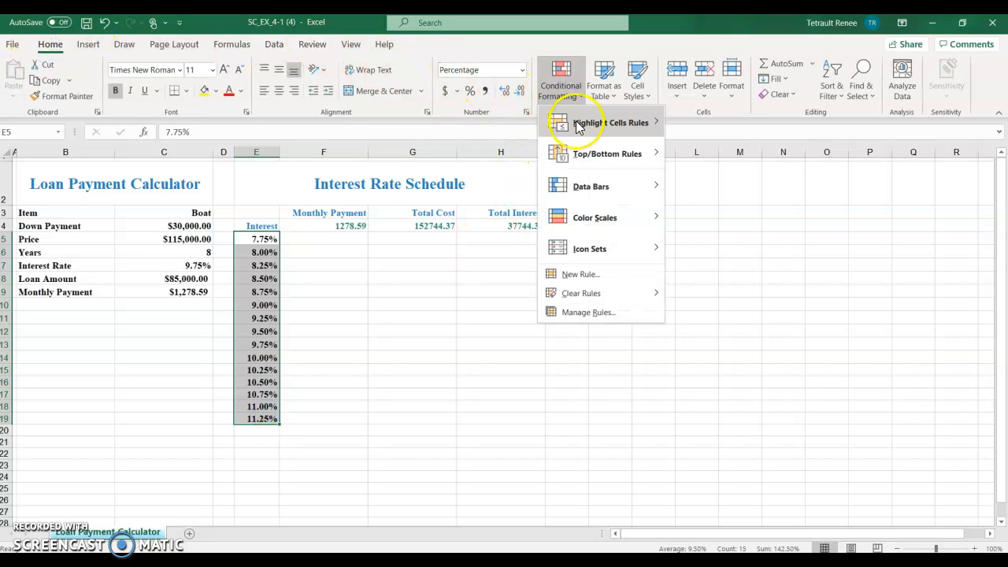
{"action": "left_click", "coordinate": [725, 217]}
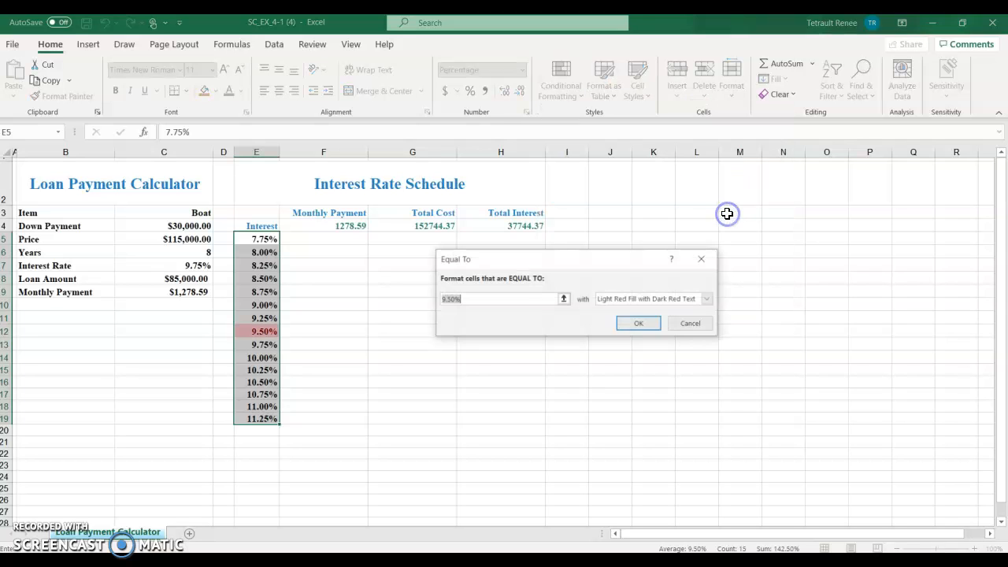
{"action": "type", "text": "="}
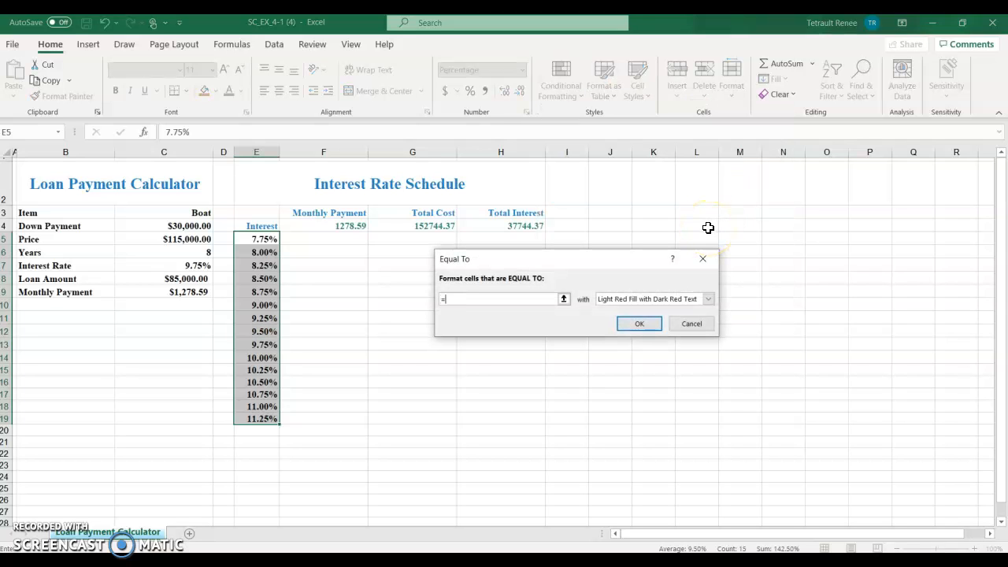
{"action": "left_click", "coordinate": [191, 264]}
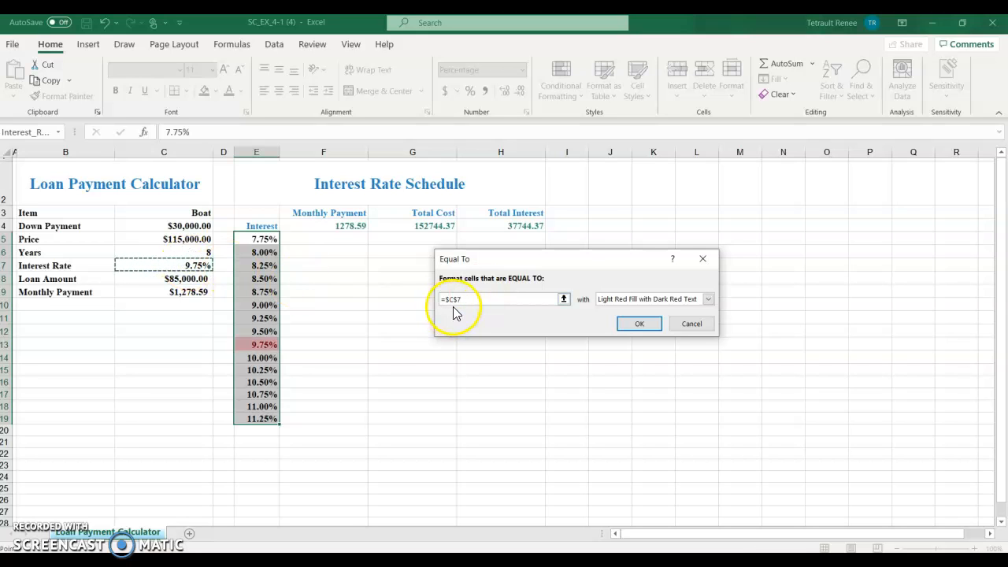
{"action": "left_click", "coordinate": [640, 329]}
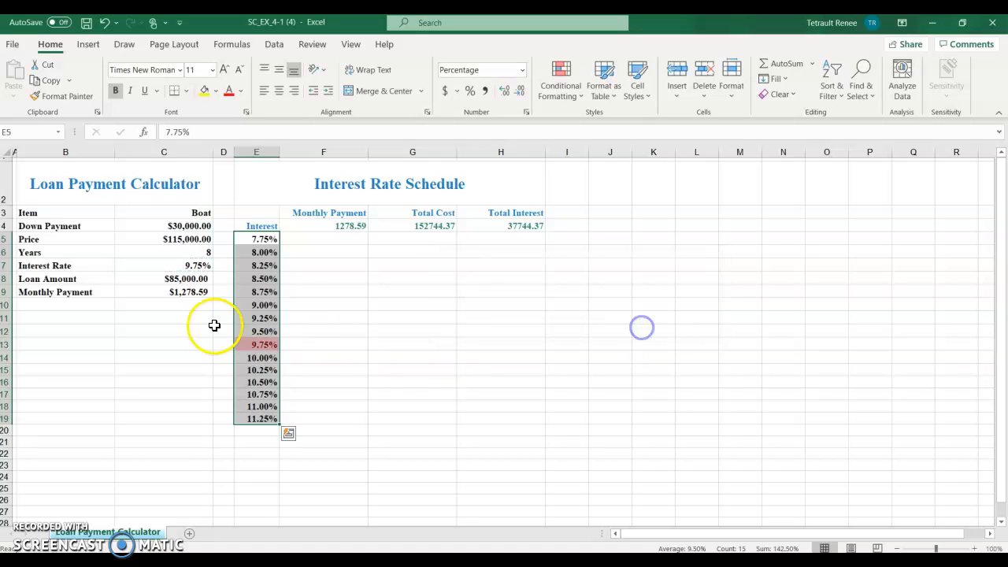
{"action": "left_click", "coordinate": [334, 337]}
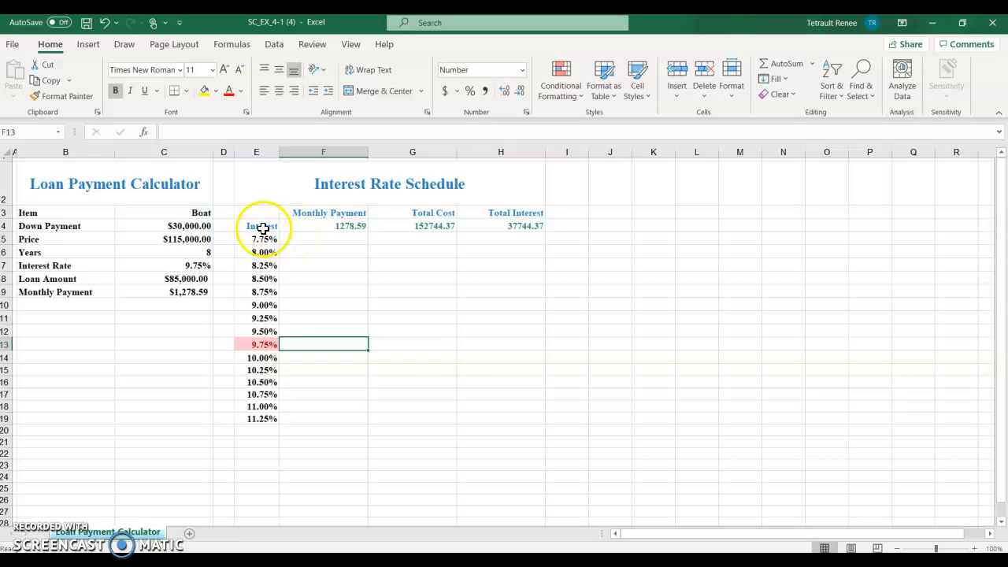
Step: Create a one-variable what-if data table over E4:H19 with the Interest Rate cell C7 as column input cell
{"action": "left_click_drag", "start_coordinate": [255, 225], "coordinate": [511, 413]}
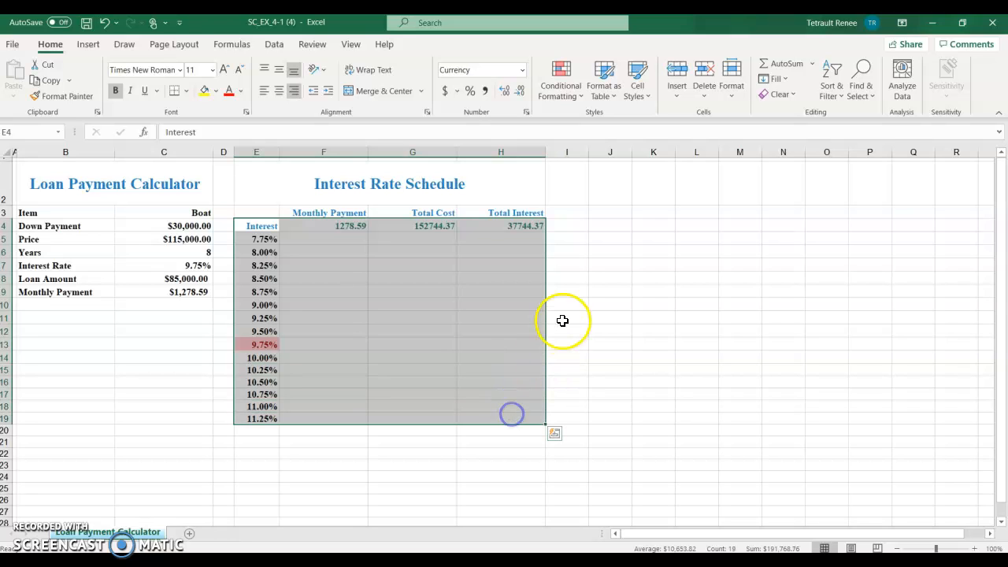
{"action": "left_click", "coordinate": [225, 48]}
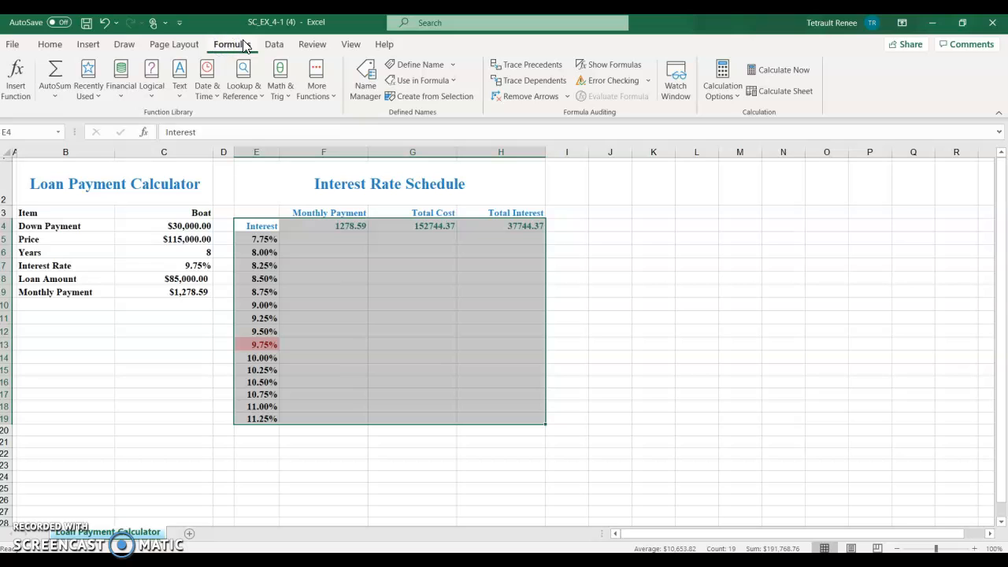
{"action": "left_click", "coordinate": [272, 44]}
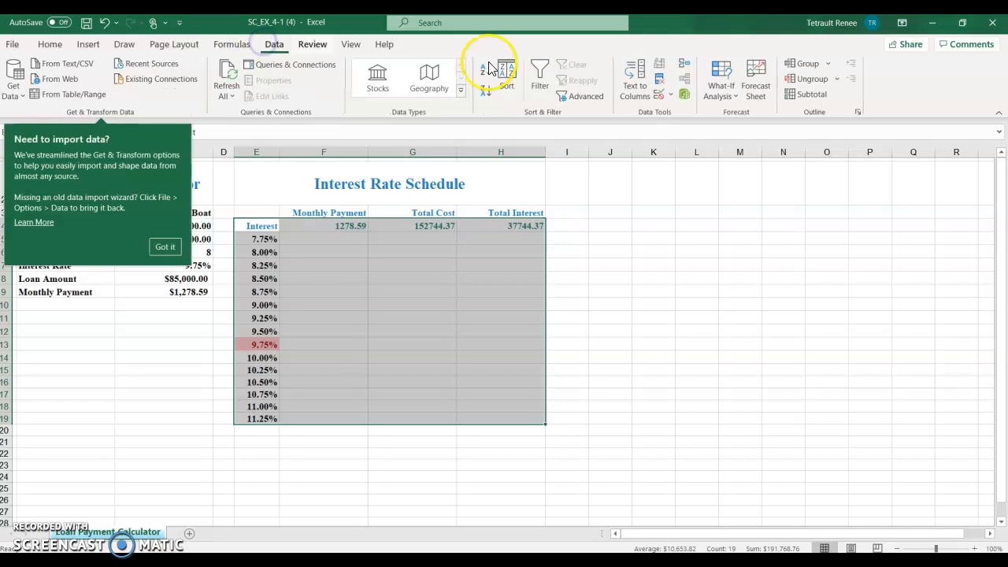
{"action": "left_click", "coordinate": [718, 86]}
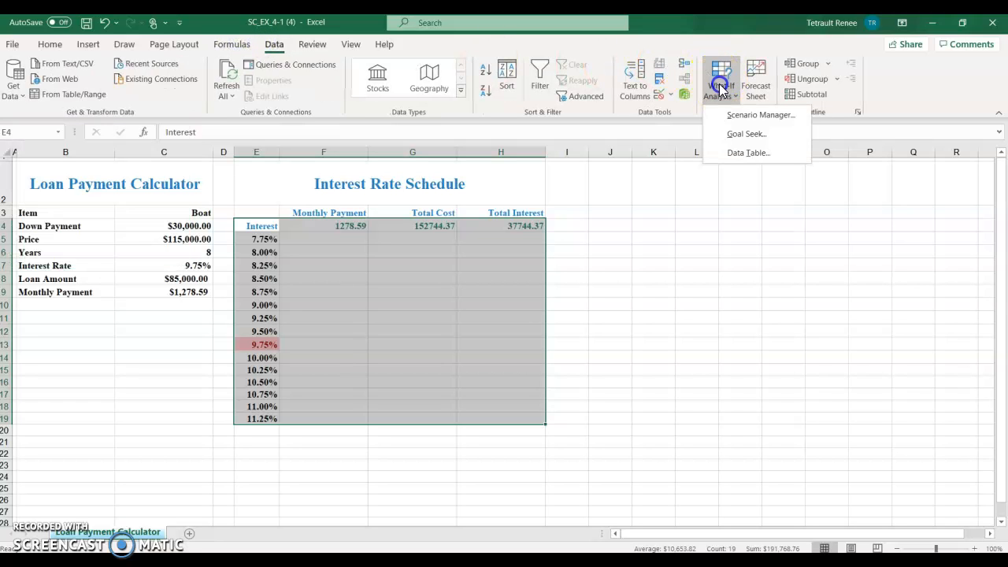
{"action": "left_click", "coordinate": [750, 155]}
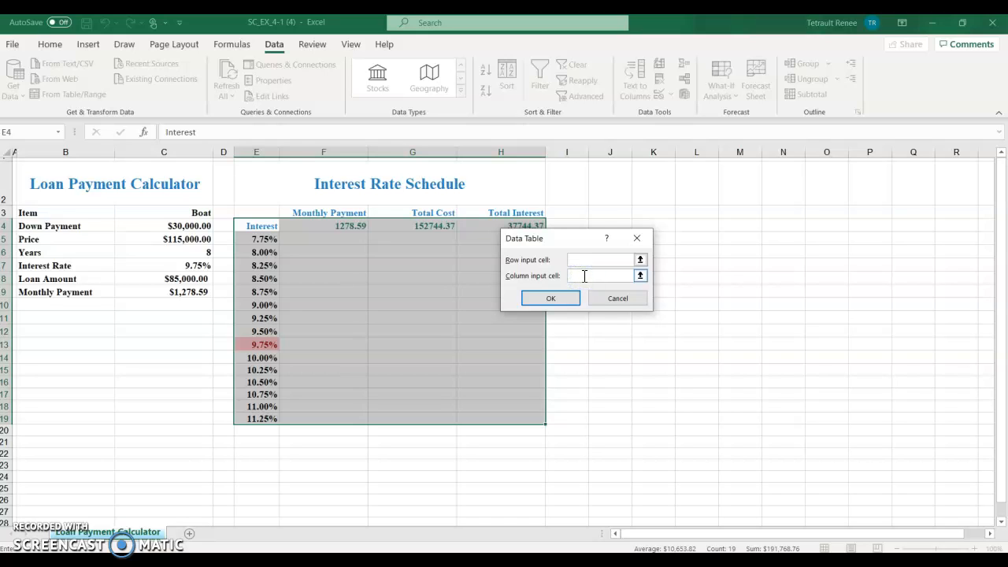
{"action": "left_click", "coordinate": [201, 266]}
{"action": "left_click", "coordinate": [549, 298]}
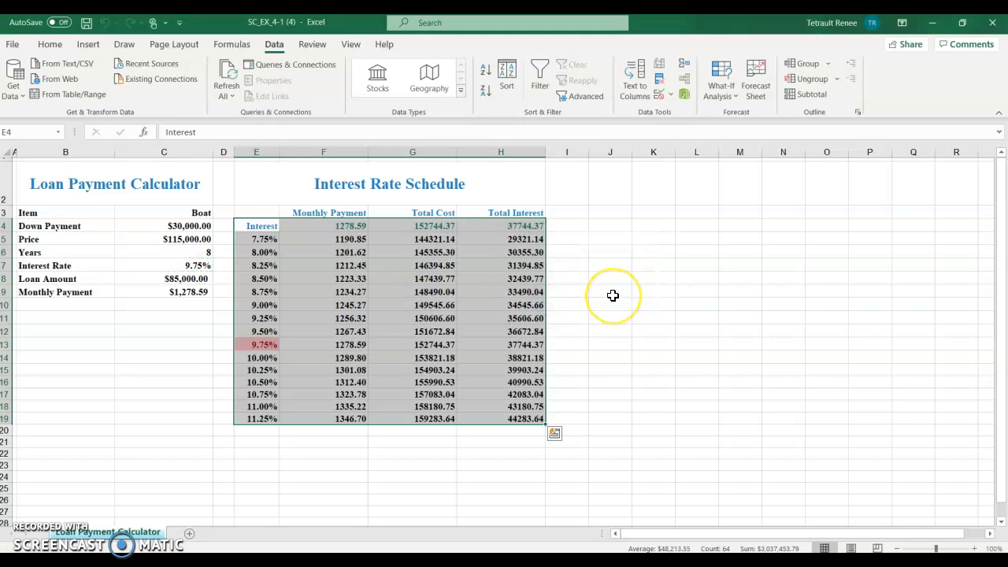
{"action": "left_click", "coordinate": [612, 295]}
Step: Apply the dollar Accounting number format to F4:H4 and the Comma Style to F5:H19
{"action": "left_click_drag", "start_coordinate": [340, 226], "coordinate": [527, 225]}
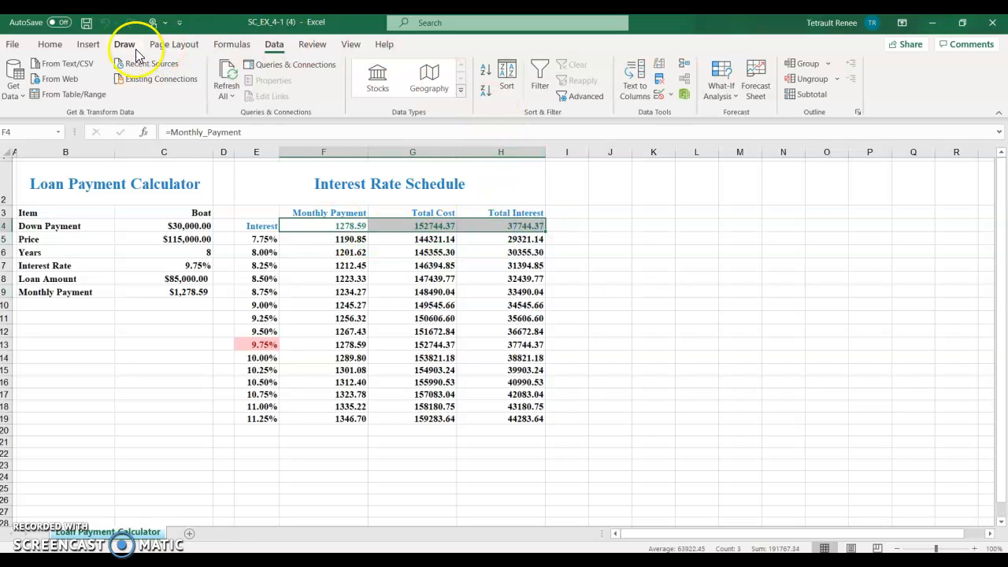
{"action": "left_click", "coordinate": [50, 45]}
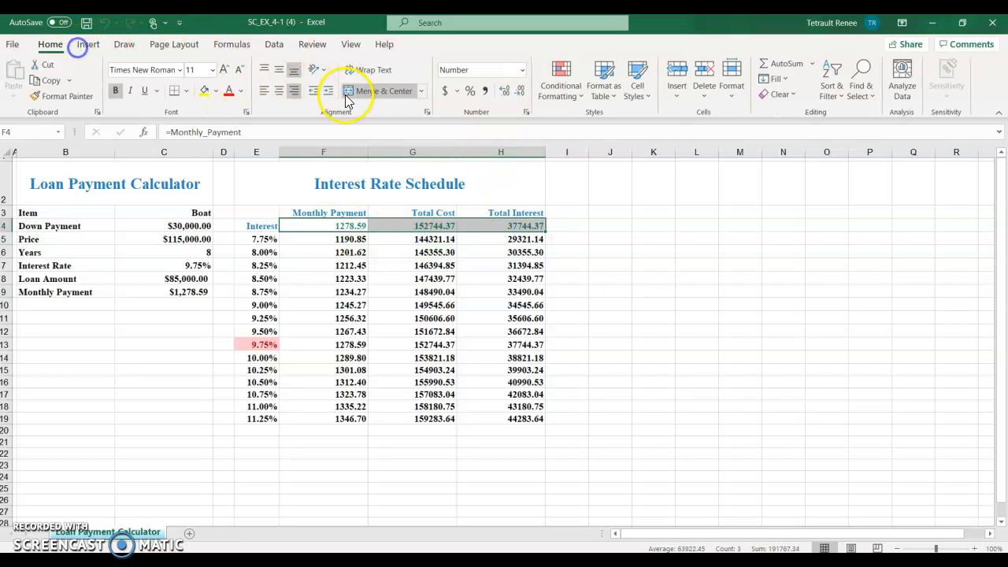
{"action": "left_click", "coordinate": [445, 93]}
{"action": "left_click_drag", "start_coordinate": [354, 238], "coordinate": [499, 418]}
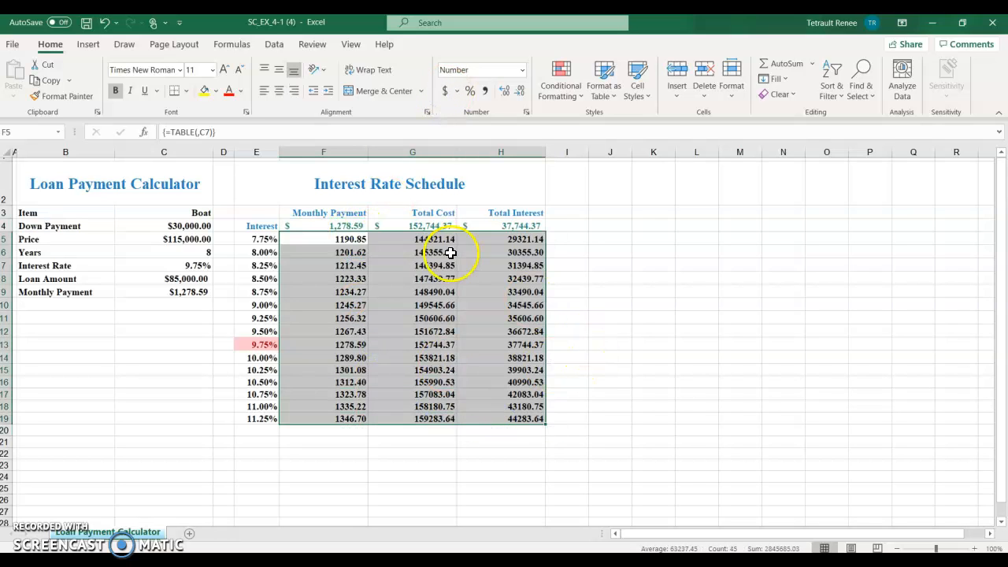
{"action": "left_click", "coordinate": [485, 93]}
{"action": "left_click", "coordinate": [581, 262]}
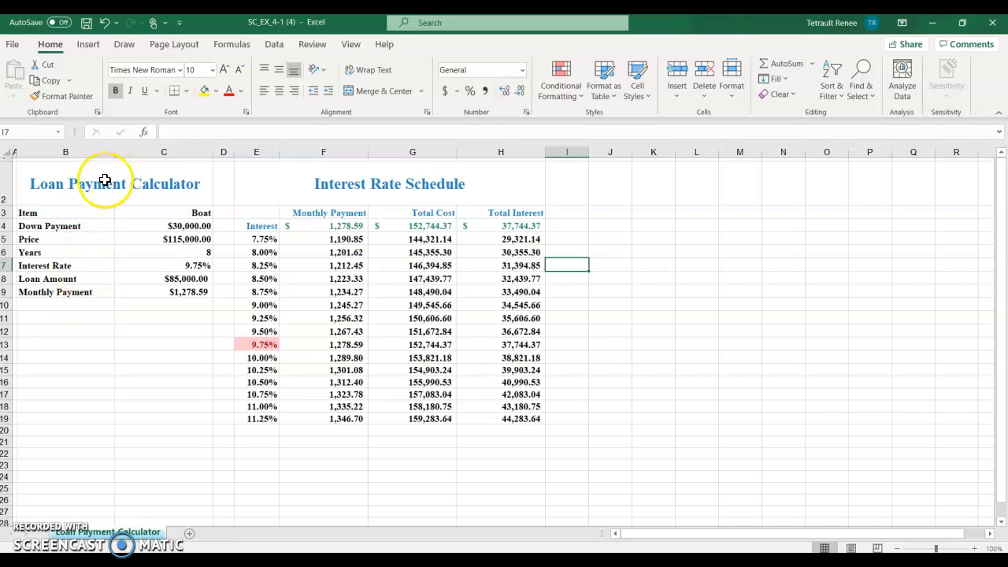
Step: Set a thick dark blue outline border for the Loan Payment Calculator range B2:C9
{"action": "left_click_drag", "start_coordinate": [104, 181], "coordinate": [111, 288]}
{"action": "right_click", "coordinate": [90, 259]}
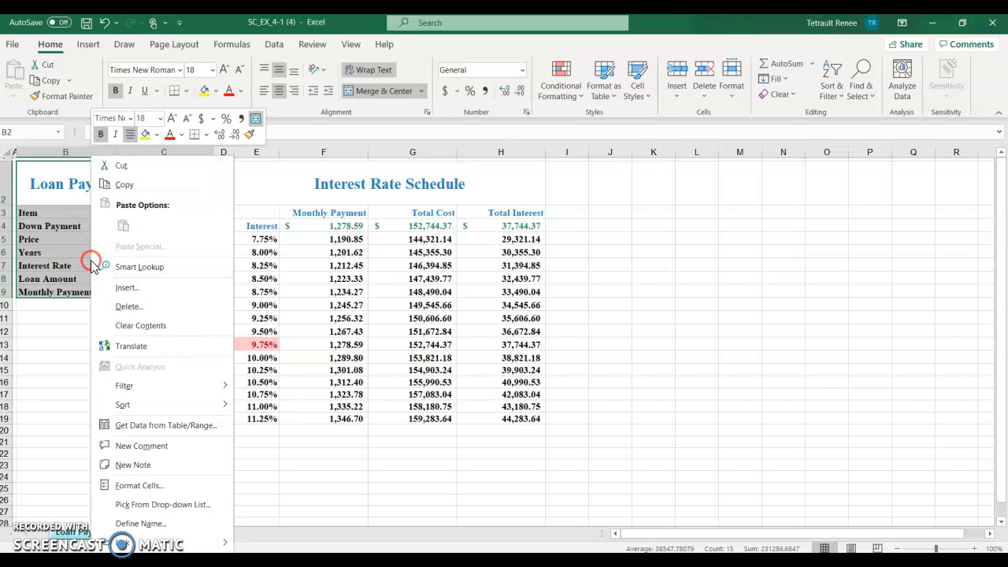
{"action": "left_click", "coordinate": [149, 488]}
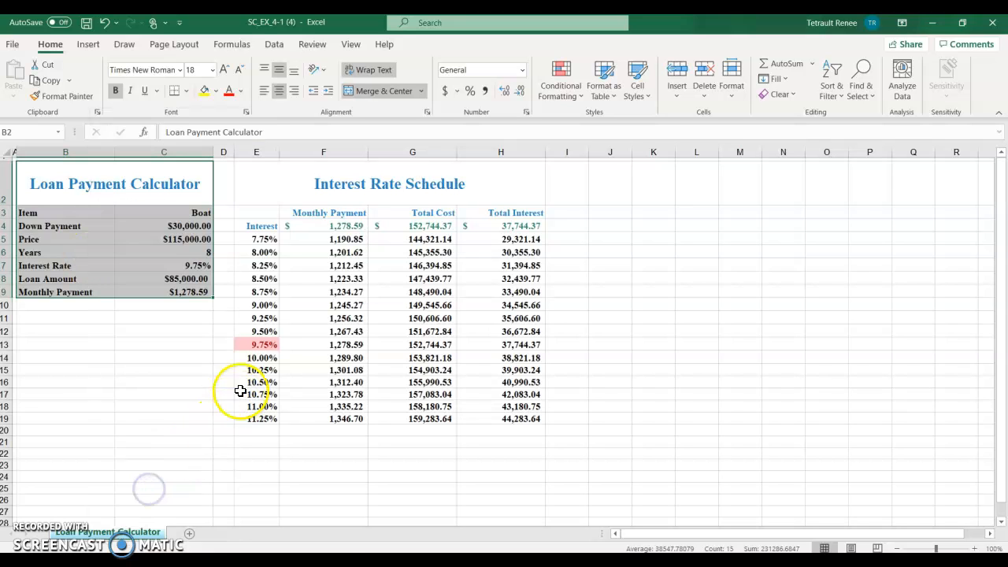
{"action": "left_click", "coordinate": [158, 253]}
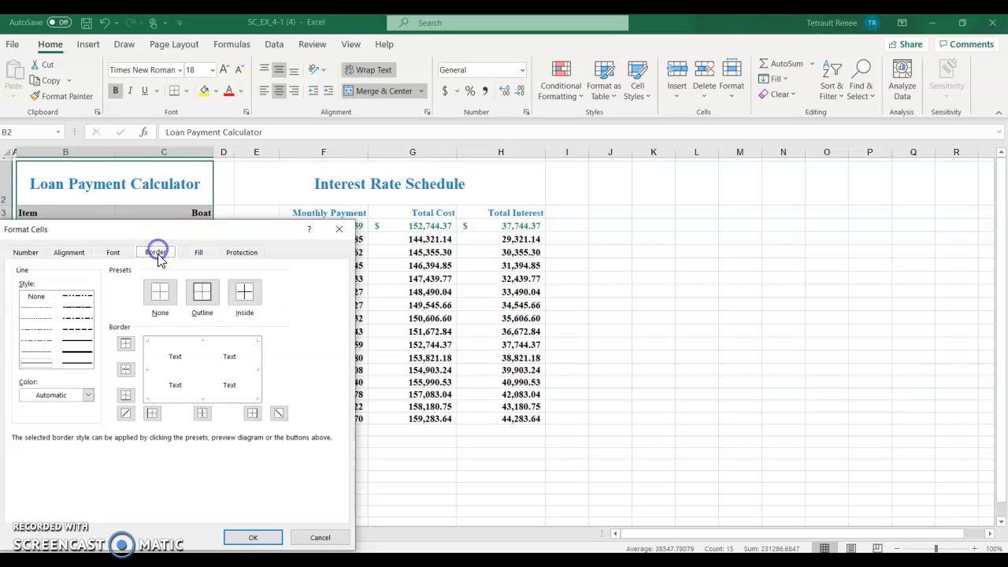
{"action": "left_click", "coordinate": [83, 354]}
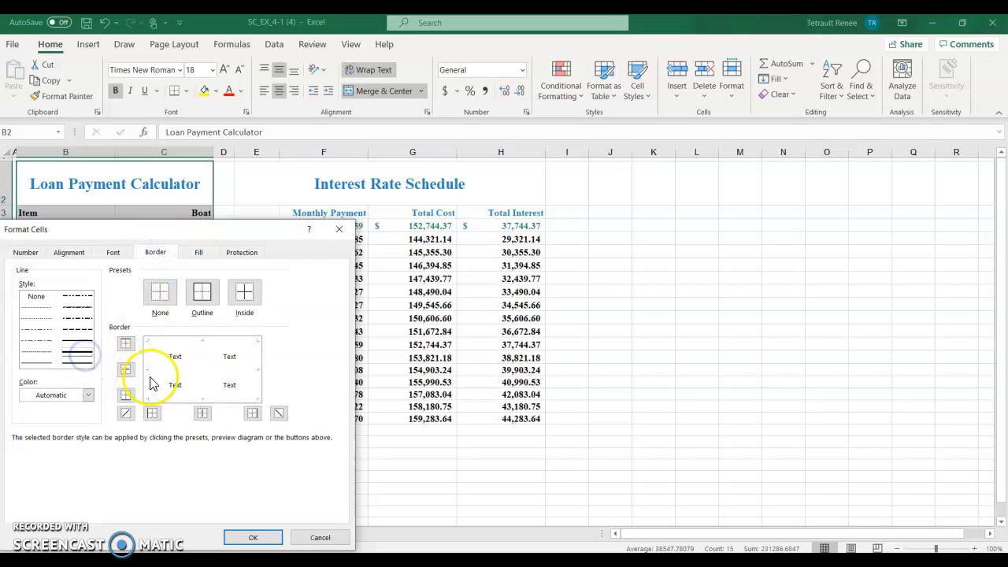
{"action": "left_click", "coordinate": [87, 394]}
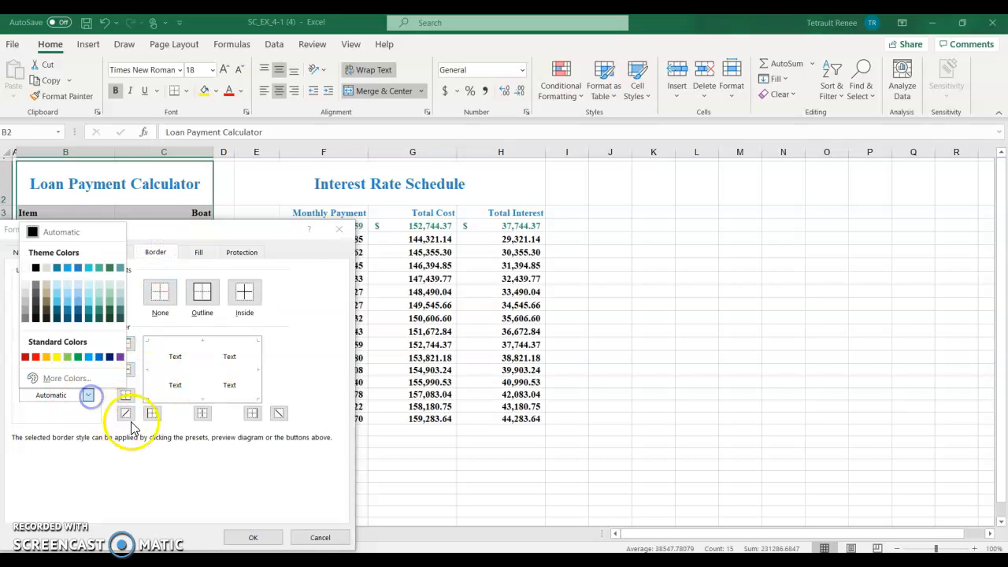
{"action": "left_click", "coordinate": [110, 357]}
{"action": "left_click", "coordinate": [205, 302]}
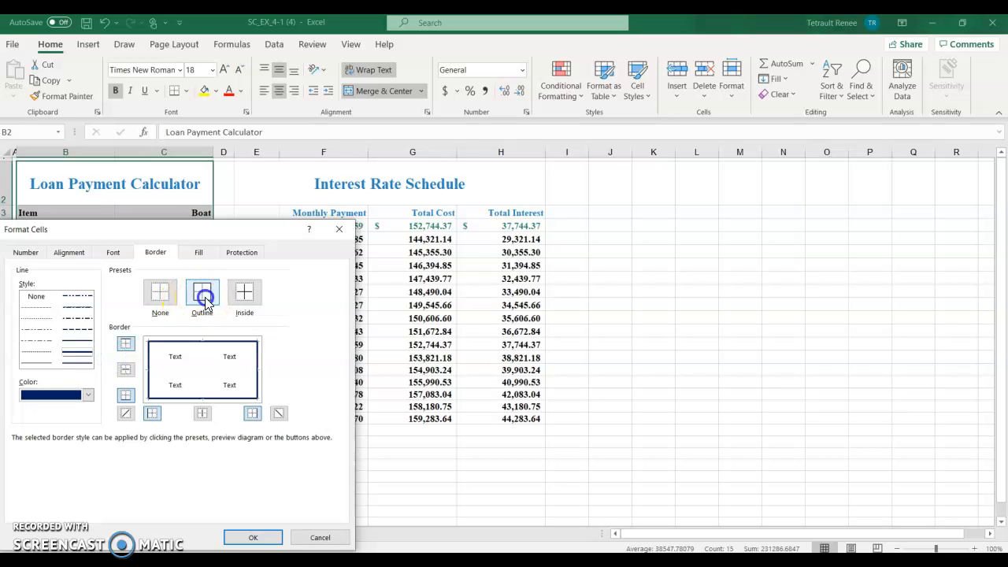
{"action": "left_click", "coordinate": [253, 538]}
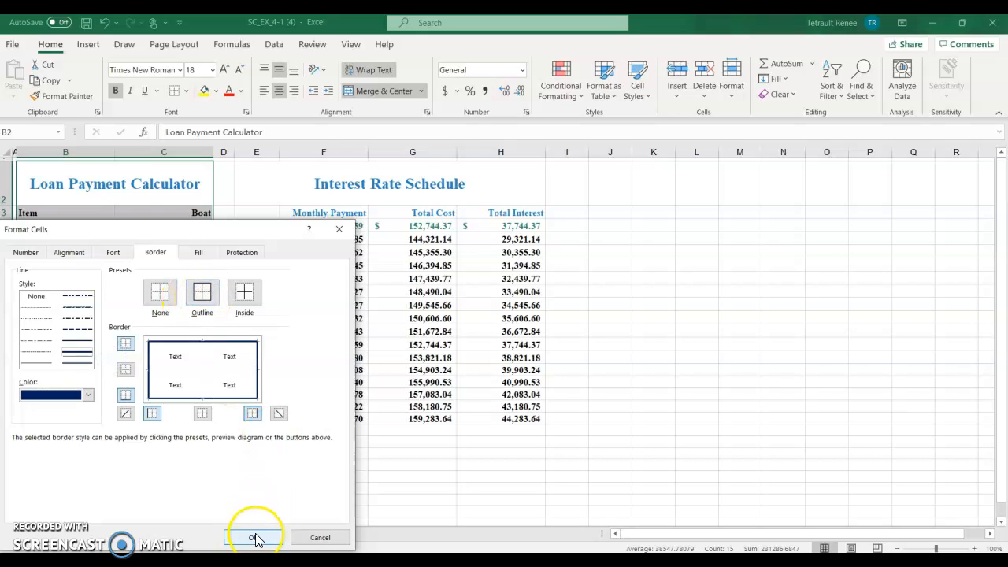
Step: Fill the Loan Payment Calculator range B2:C9 with the lightest turquoise theme shade and apply the cell formatting
{"action": "left_click", "coordinate": [199, 252]}
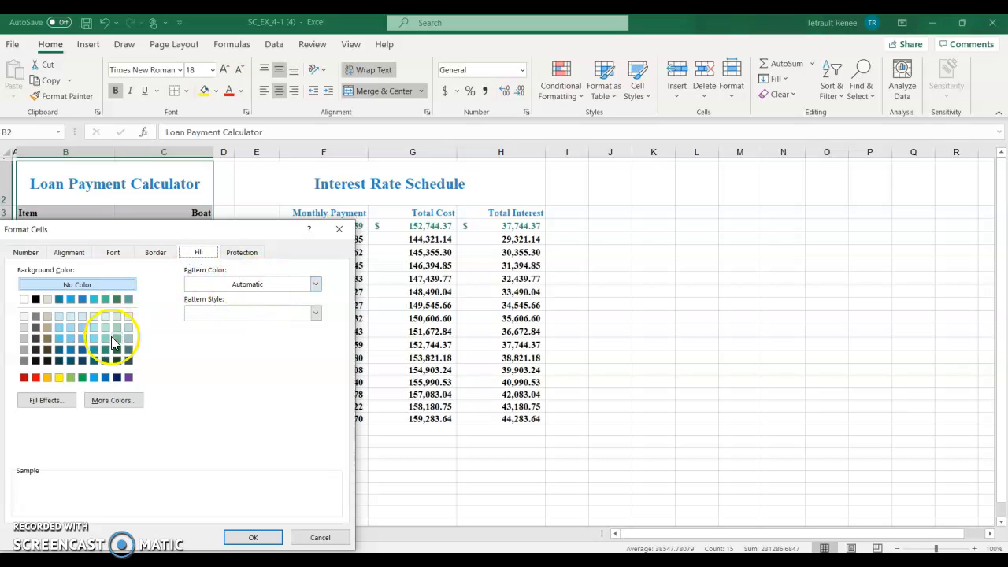
{"action": "left_click", "coordinate": [93, 317]}
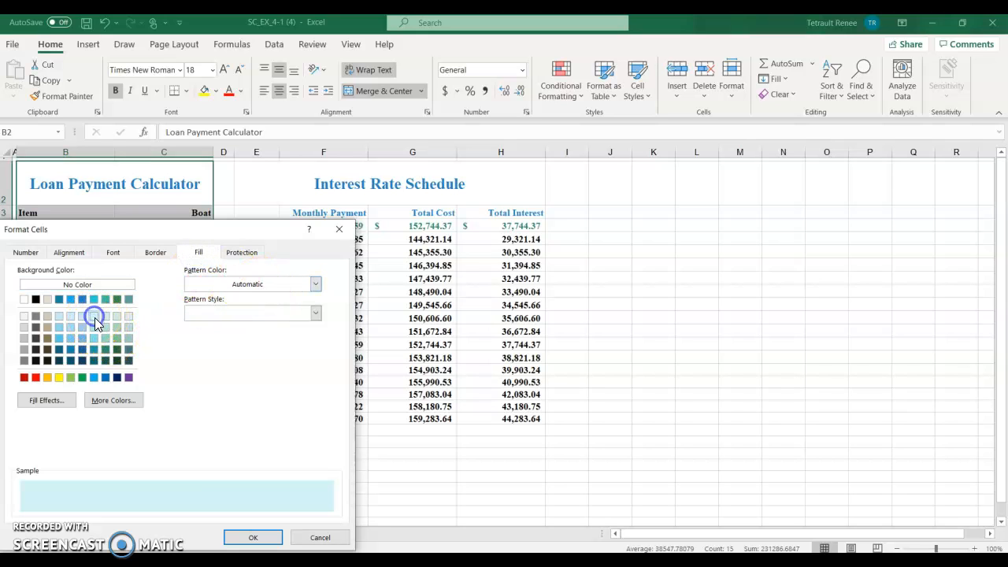
{"action": "left_click", "coordinate": [272, 538]}
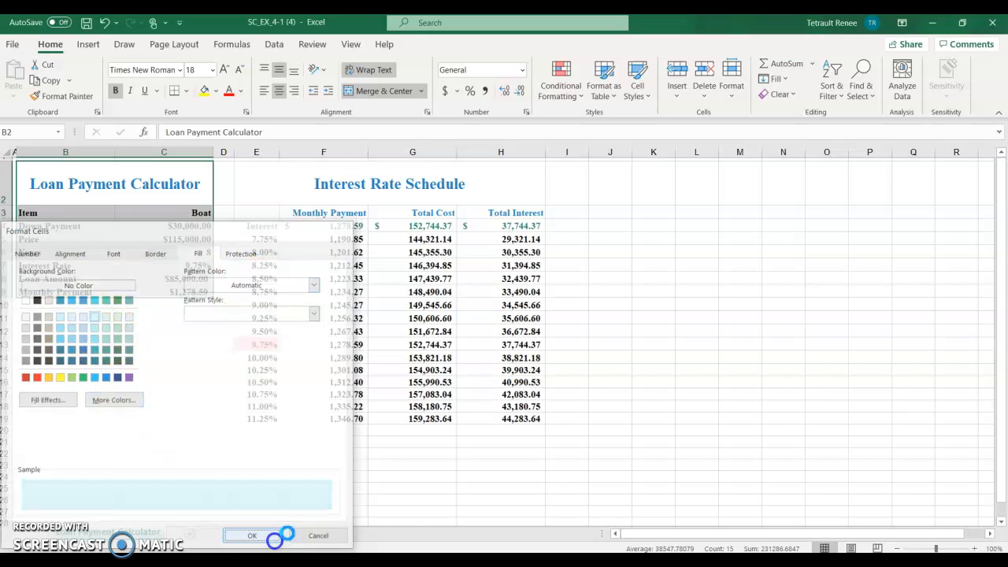
Step: Set a thick dark teal-blue outline border for the Interest Rate Schedule range E2:H19
{"action": "left_click_drag", "start_coordinate": [295, 189], "coordinate": [341, 417]}
{"action": "right_click", "coordinate": [367, 316]}
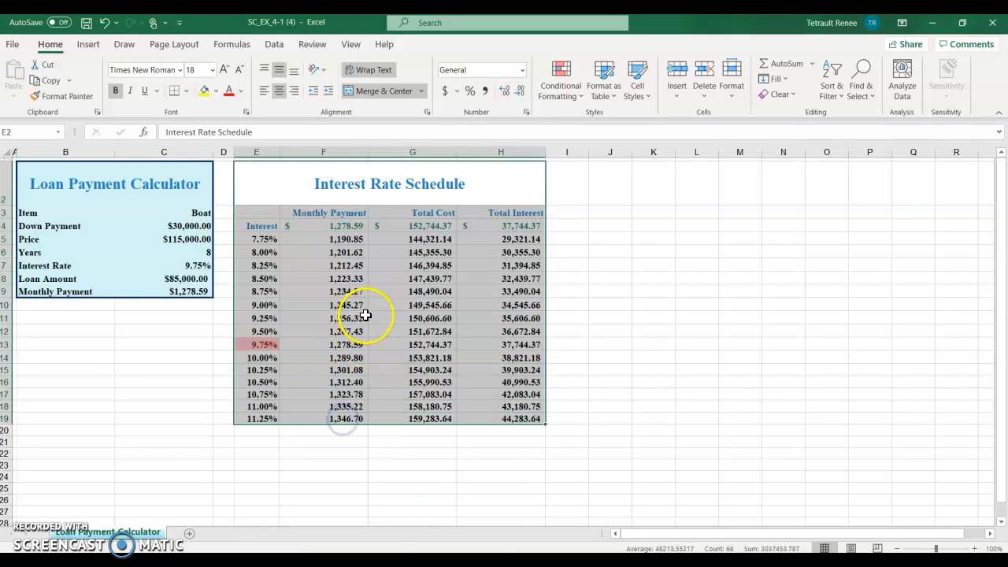
{"action": "left_click", "coordinate": [413, 486]}
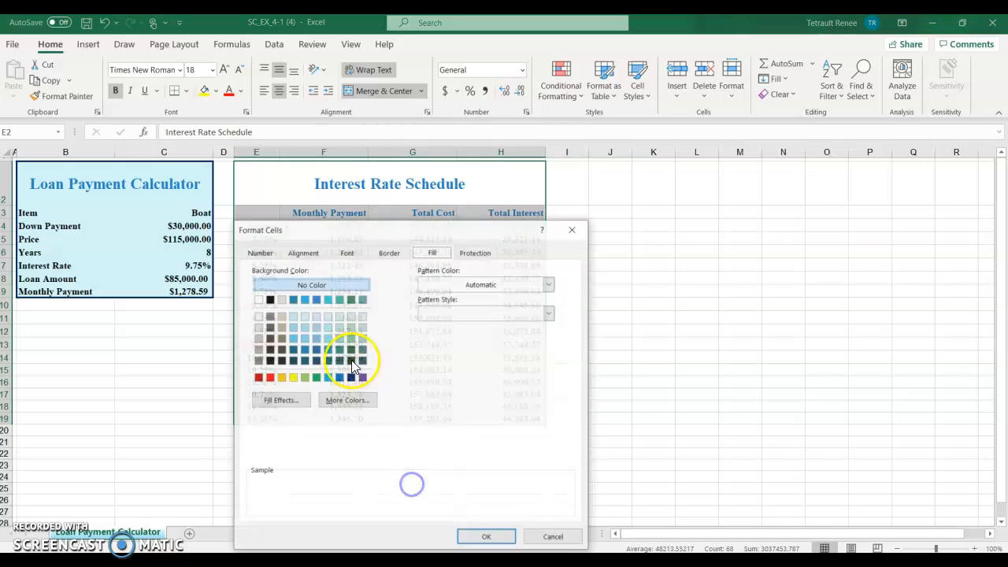
{"action": "left_click", "coordinate": [385, 252]}
{"action": "left_click", "coordinate": [321, 352]}
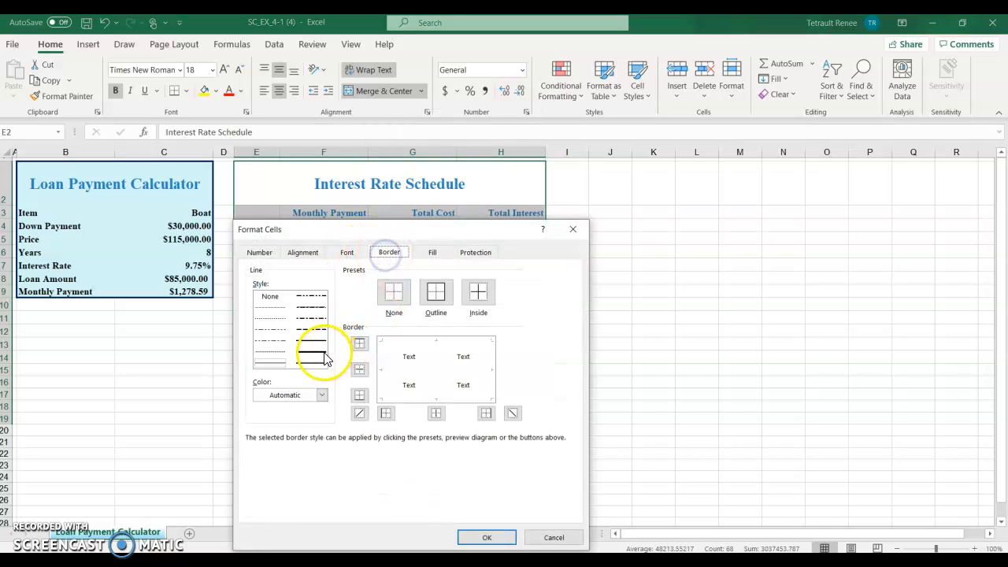
{"action": "left_click", "coordinate": [321, 395]}
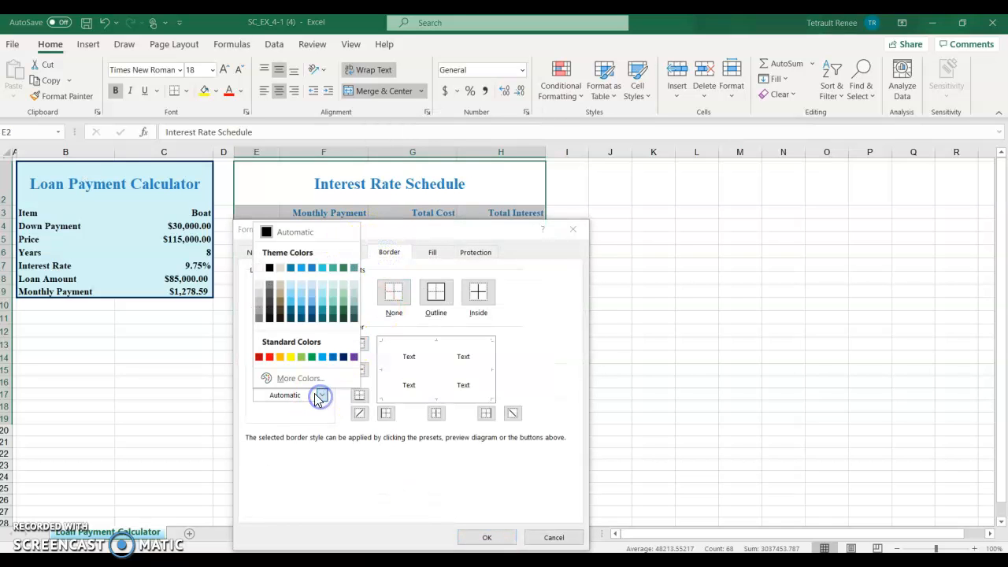
{"action": "left_click", "coordinate": [290, 311]}
{"action": "left_click", "coordinate": [425, 290]}
Step: Fill the Interest Rate Schedule range E2:H19 with the lightest tan theme shade and apply the cell formatting
{"action": "left_click", "coordinate": [433, 252]}
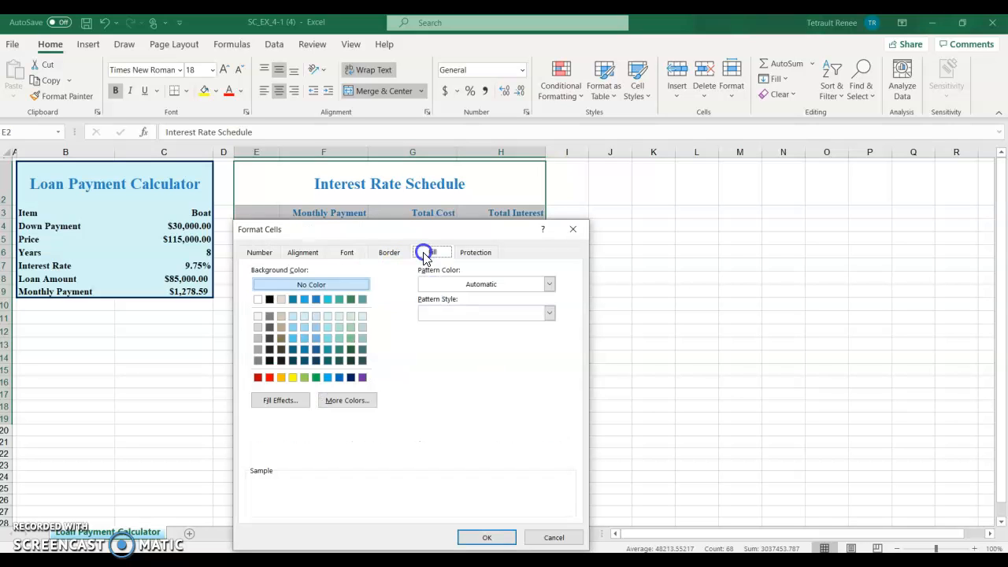
{"action": "left_click", "coordinate": [281, 315]}
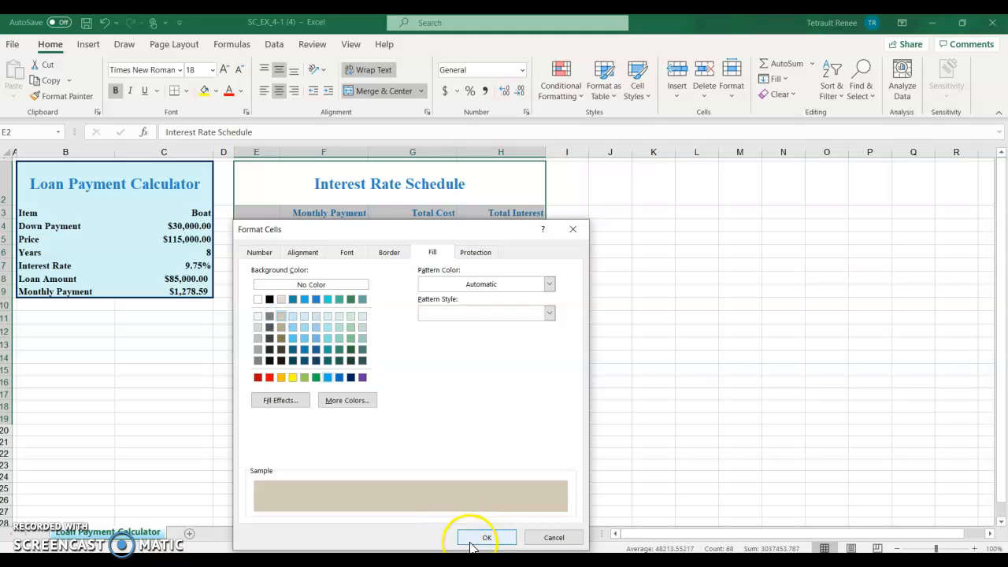
{"action": "left_click", "coordinate": [470, 542]}
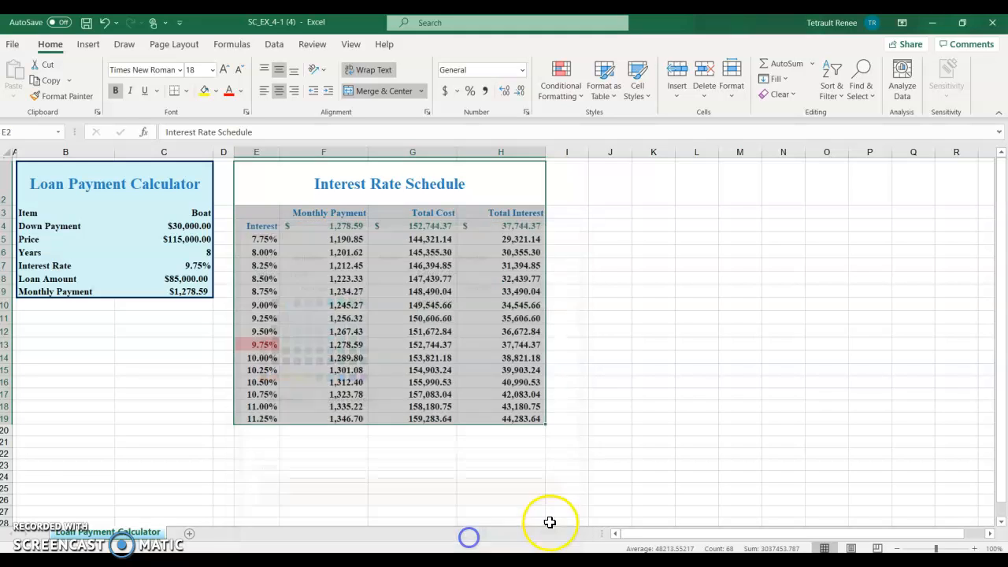
{"action": "left_click", "coordinate": [637, 492]}
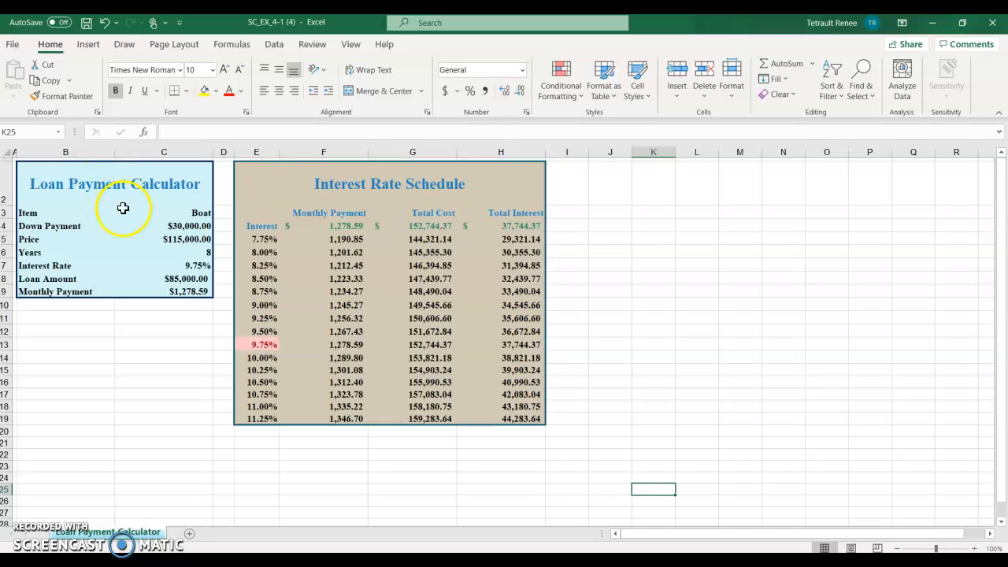
Step: Name the range B2:C9 Loan_Calculator and the range E2:H19 Rate_Schedule
{"action": "left_click_drag", "start_coordinate": [119, 174], "coordinate": [134, 289]}
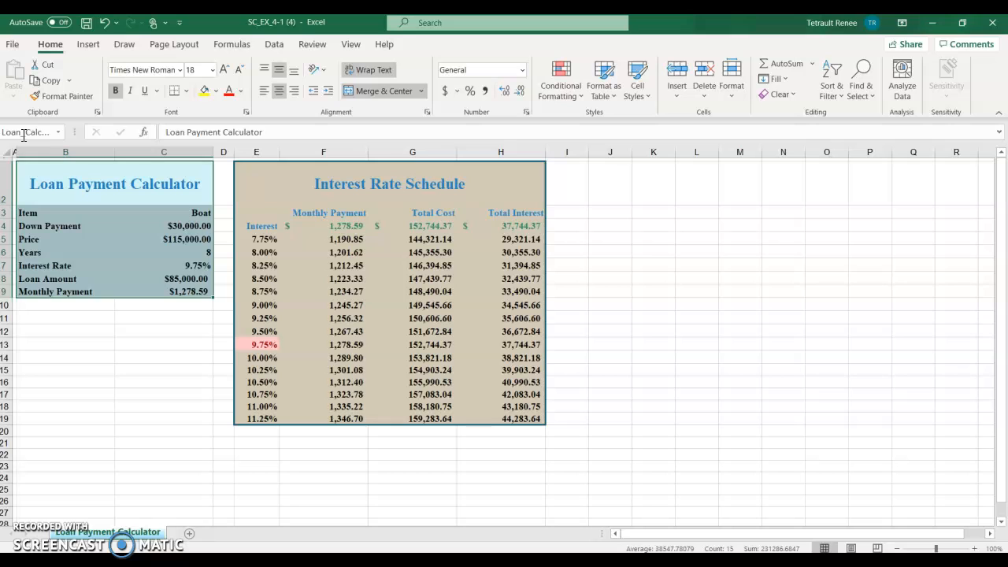
{"action": "left_click_drag", "start_coordinate": [373, 165], "coordinate": [388, 411]}
{"action": "left_click", "coordinate": [39, 133]}
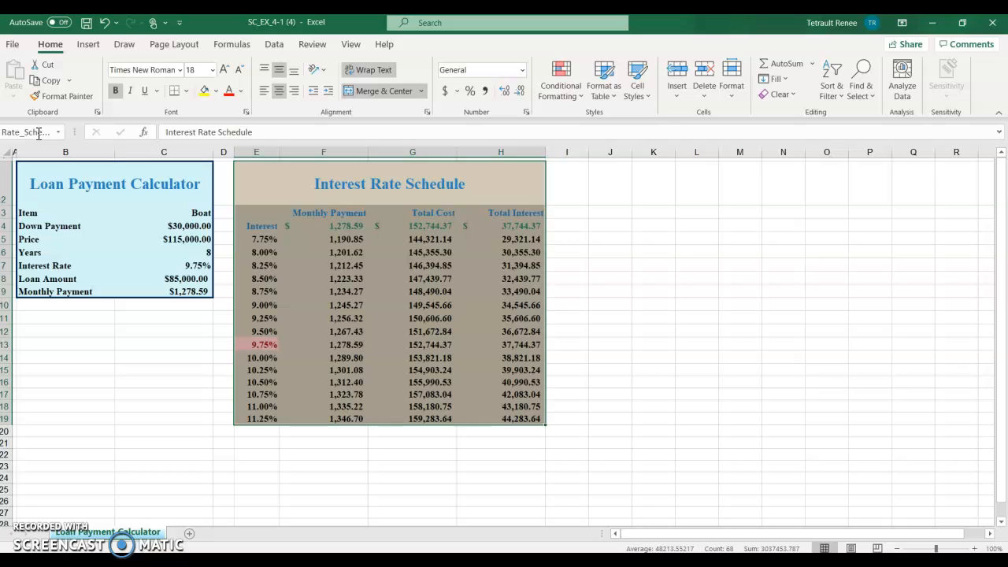
{"action": "left_click", "coordinate": [79, 380]}
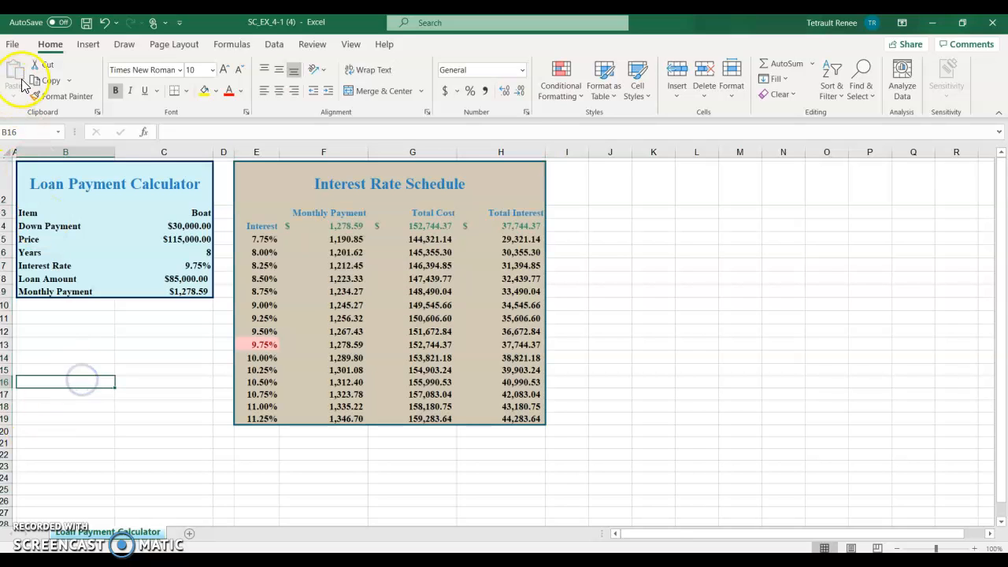
Step: Go to the named ranges Loan_Calculator, Interest_Rate and Rate_Schedule in turn to check which cells they cover
{"action": "left_click", "coordinate": [62, 132]}
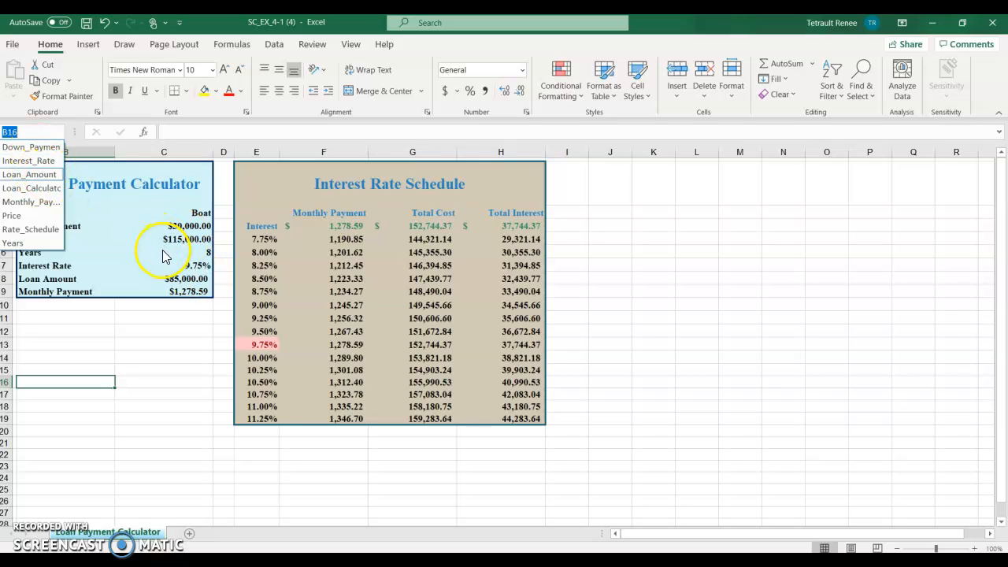
{"action": "left_click", "coordinate": [29, 193]}
{"action": "left_click", "coordinate": [172, 354]}
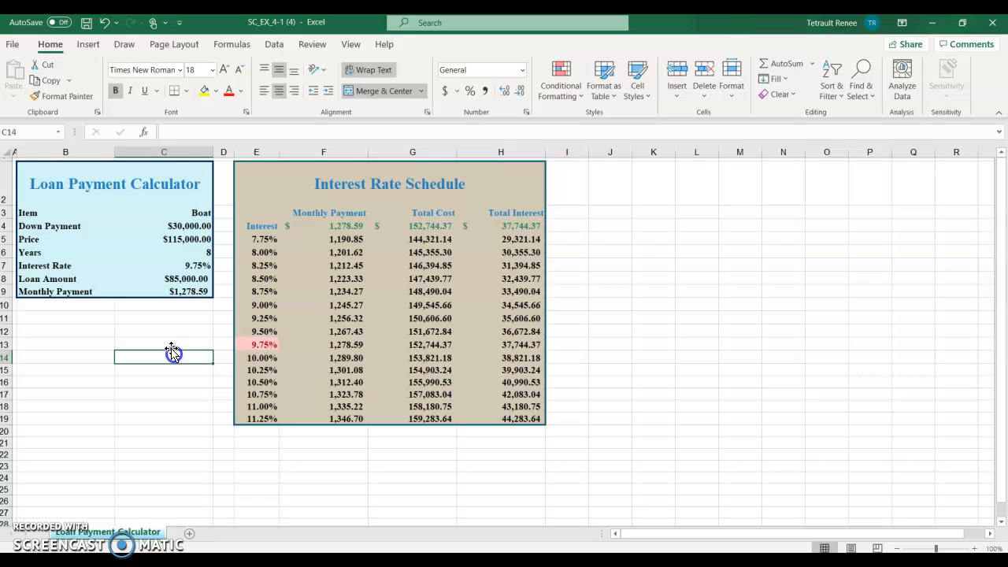
{"action": "left_click", "coordinate": [60, 135]}
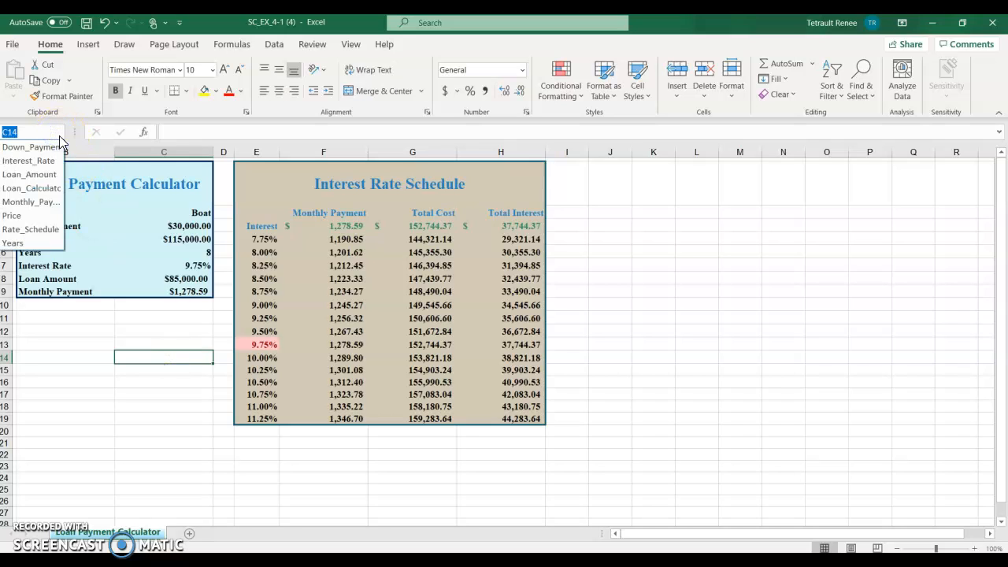
{"action": "left_click", "coordinate": [28, 160]}
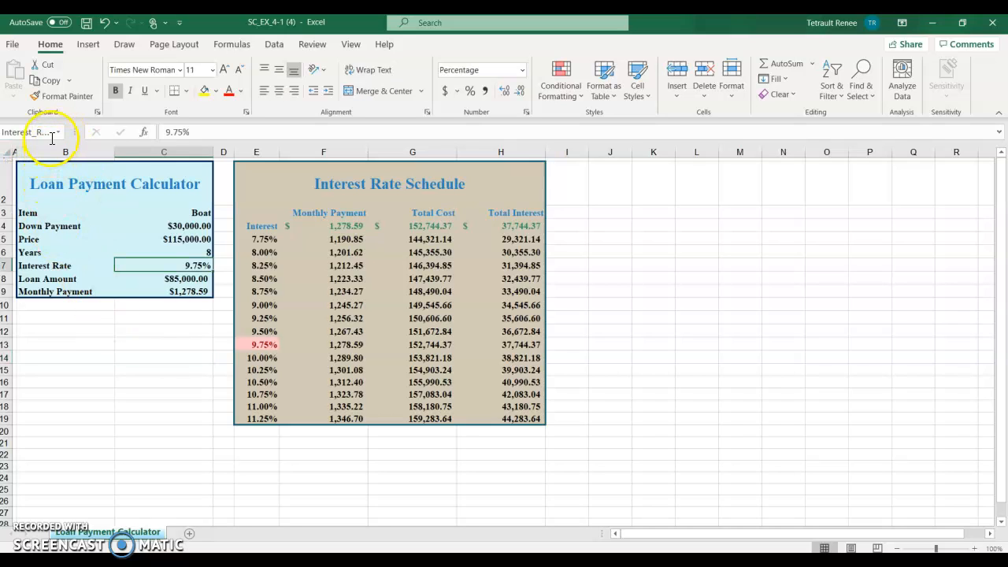
{"action": "left_click", "coordinate": [57, 135]}
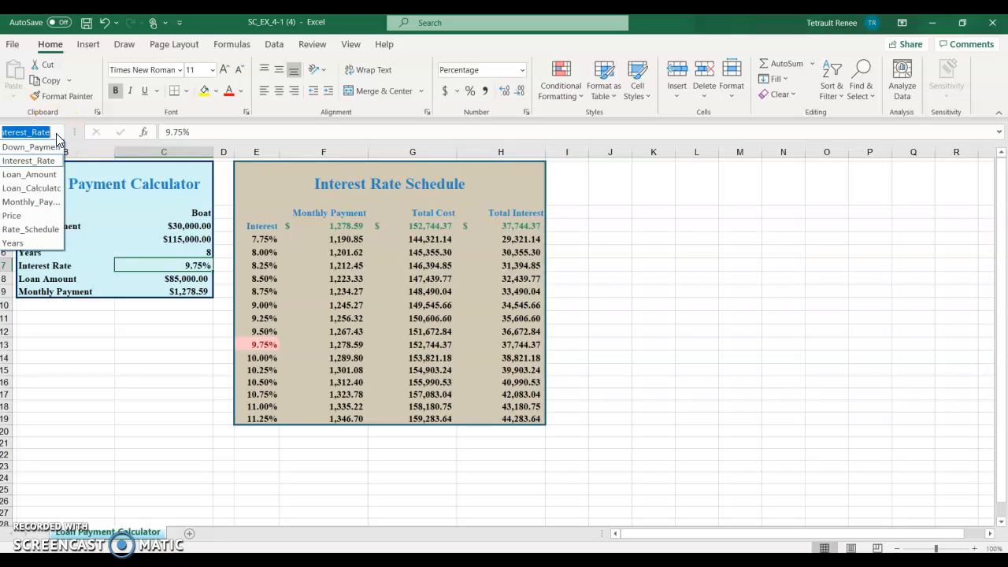
{"action": "left_click", "coordinate": [30, 229]}
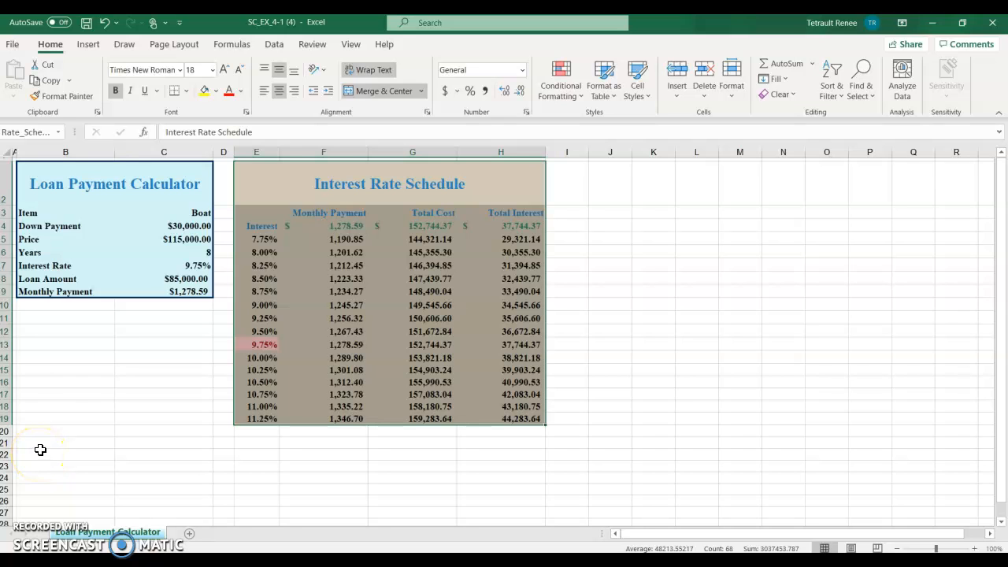
{"action": "left_click", "coordinate": [61, 418]}
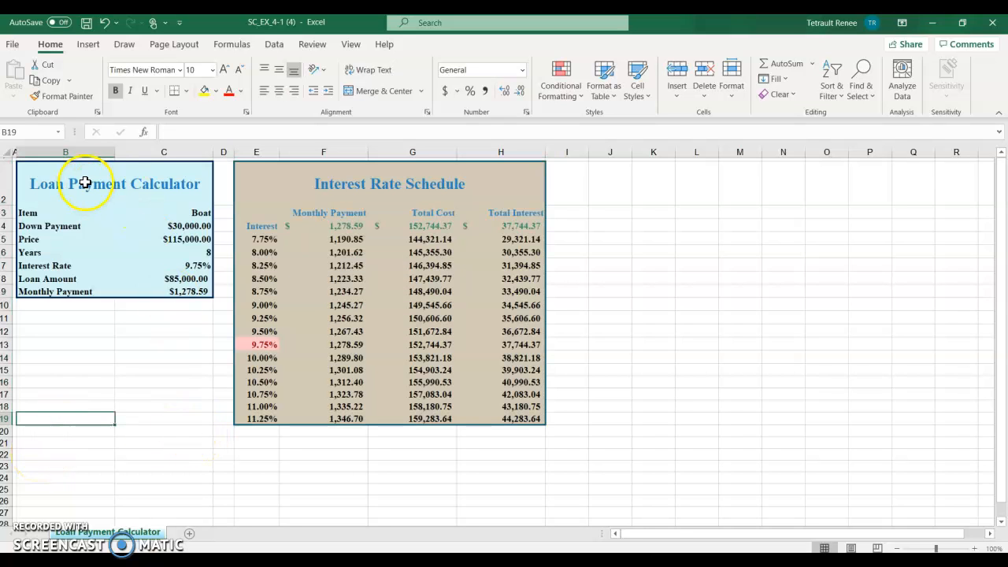
Step: Select the Loan_Calculator named range, set the print settings to Print Selection, and return to the worksheet
{"action": "left_click_drag", "start_coordinate": [83, 172], "coordinate": [100, 292]}
{"action": "left_click", "coordinate": [134, 367]}
{"action": "left_click", "coordinate": [61, 134]}
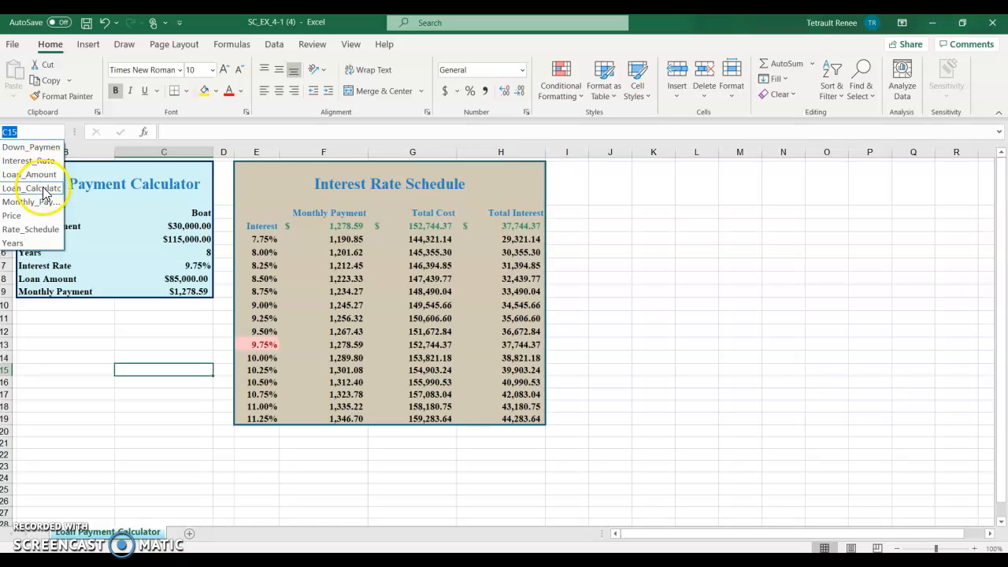
{"action": "left_click", "coordinate": [45, 192]}
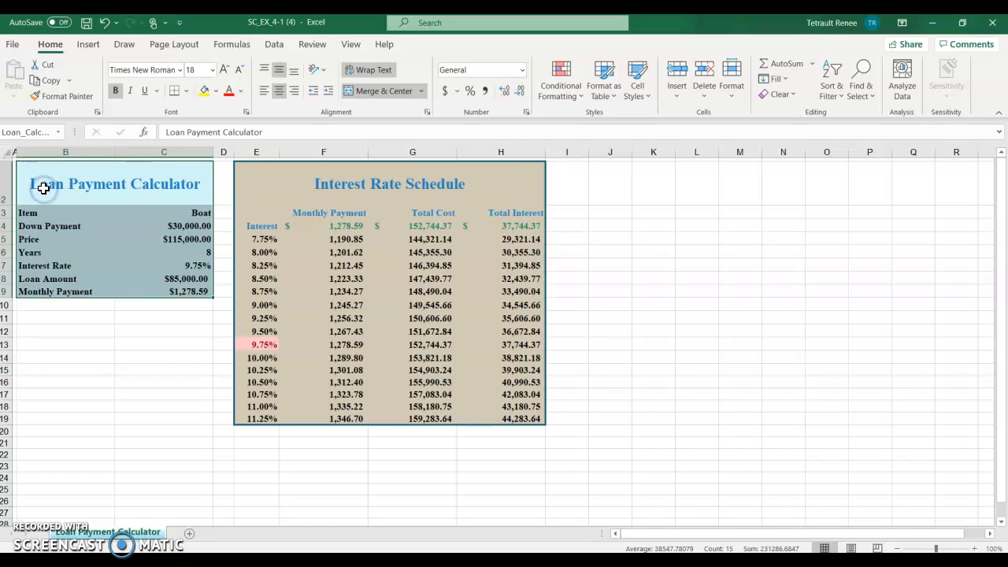
{"action": "left_click", "coordinate": [14, 45]}
{"action": "left_click", "coordinate": [40, 246]}
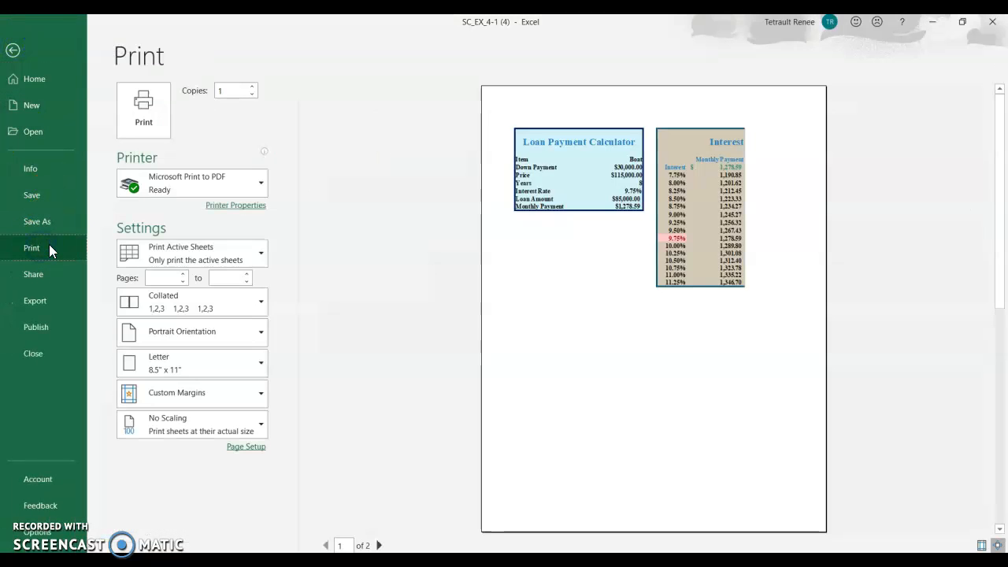
{"action": "left_click", "coordinate": [252, 262]}
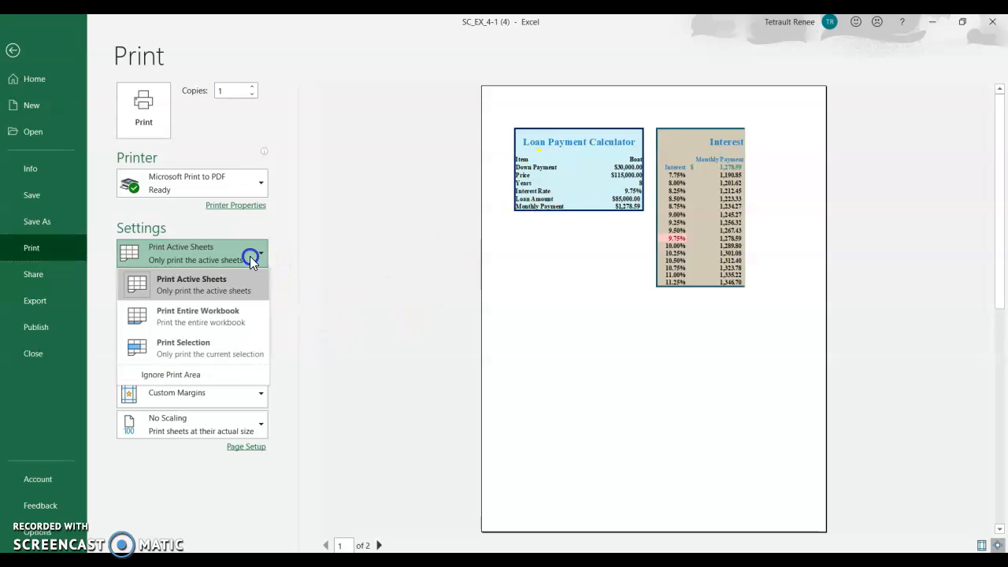
{"action": "left_click", "coordinate": [238, 356]}
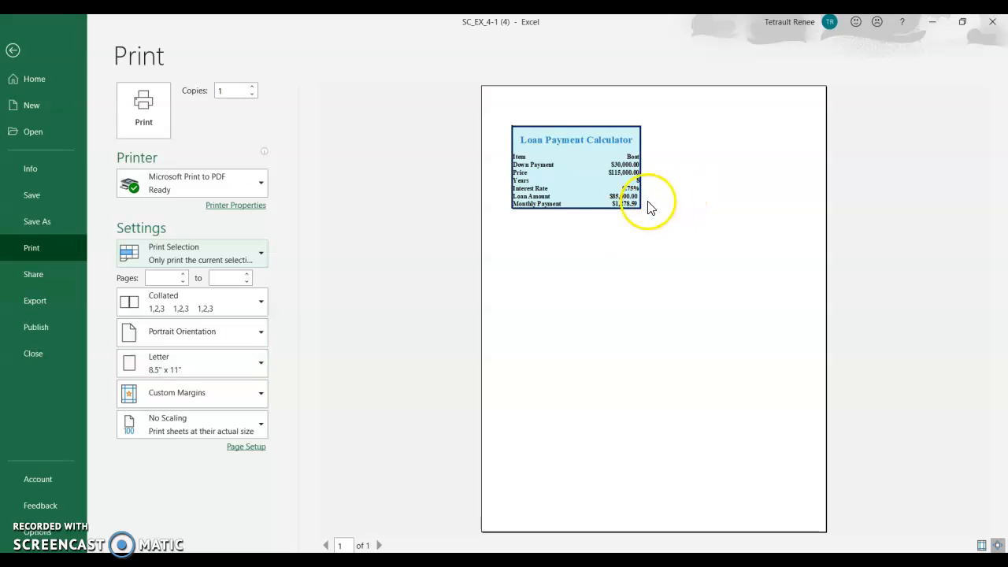
{"action": "left_click", "coordinate": [13, 49]}
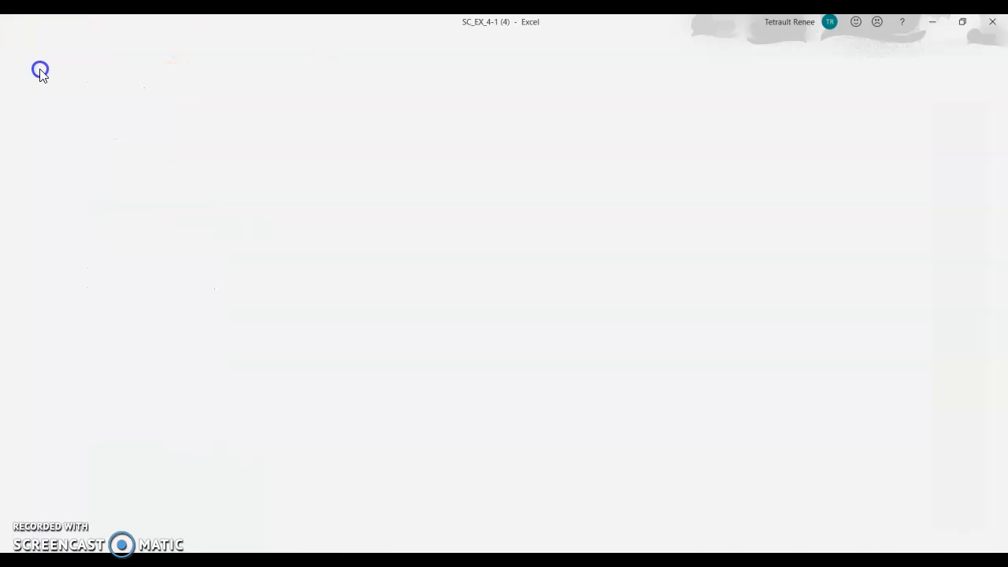
{"action": "left_click", "coordinate": [180, 341]}
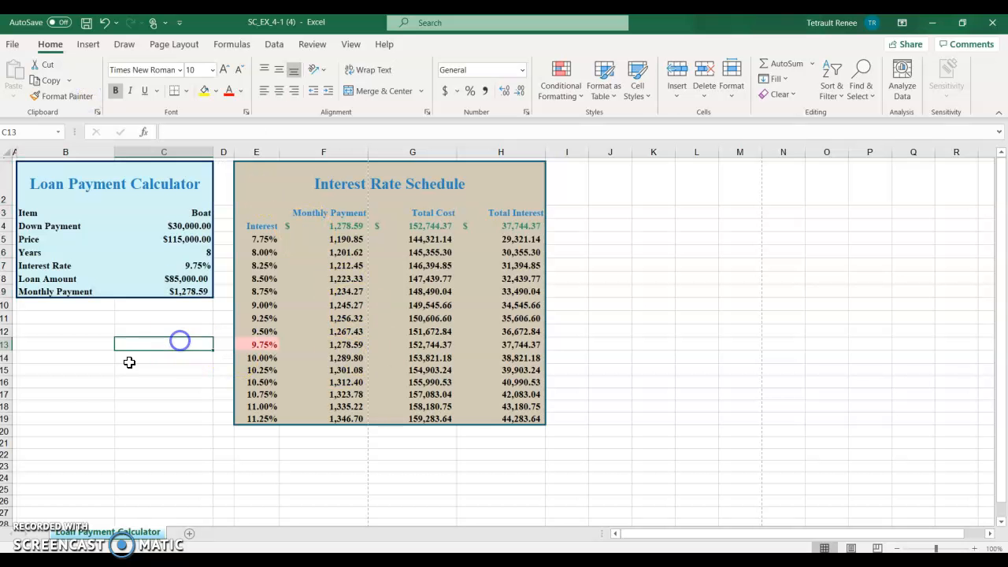
Step: Create a copy of the Loan Payment Calculator worksheet at the end of the workbook
{"action": "left_click", "coordinate": [108, 532]}
{"action": "right_click", "coordinate": [111, 535]}
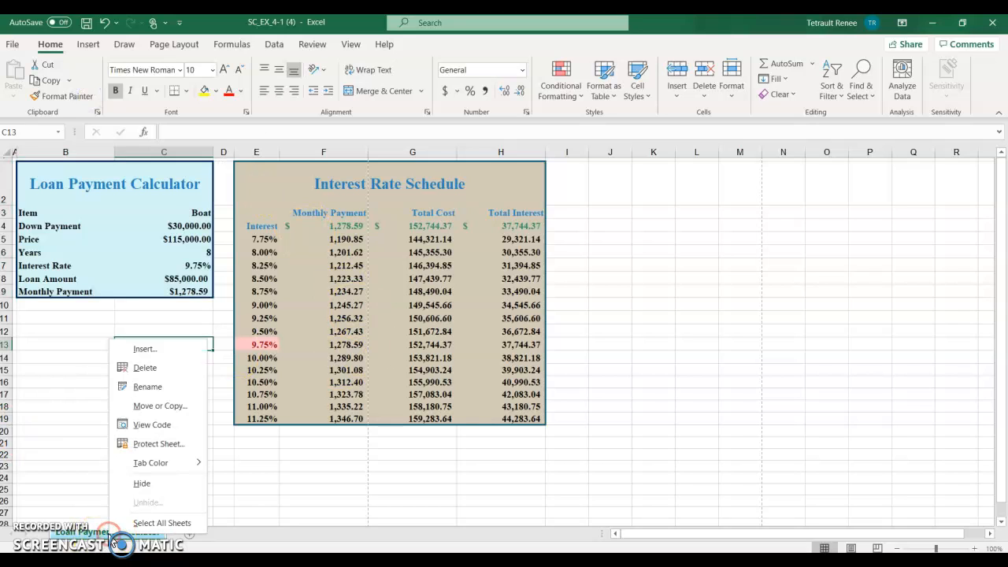
{"action": "left_click", "coordinate": [162, 406]}
{"action": "left_click", "coordinate": [65, 457]}
{"action": "left_click", "coordinate": [93, 393]}
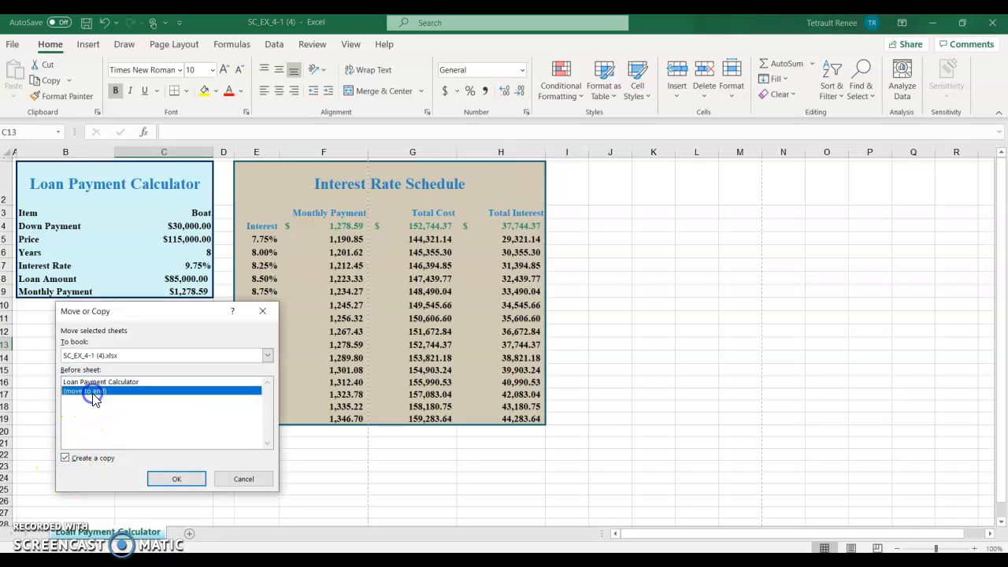
{"action": "left_click", "coordinate": [170, 479]}
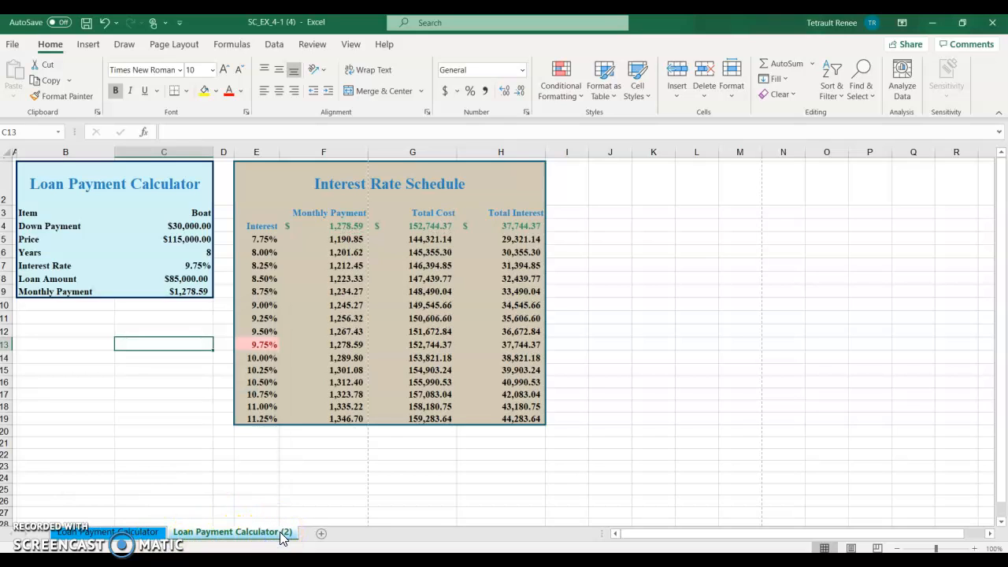
Step: Rename the copied worksheet as Motorhome
{"action": "right_click", "coordinate": [282, 534]}
{"action": "left_click", "coordinate": [341, 386]}
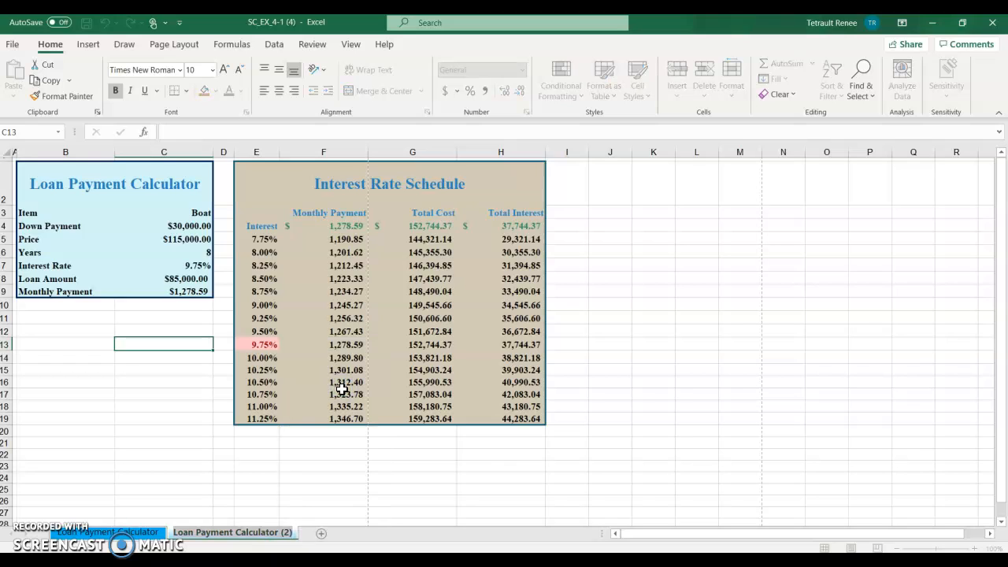
{"action": "type", "text": "Motorhome"}
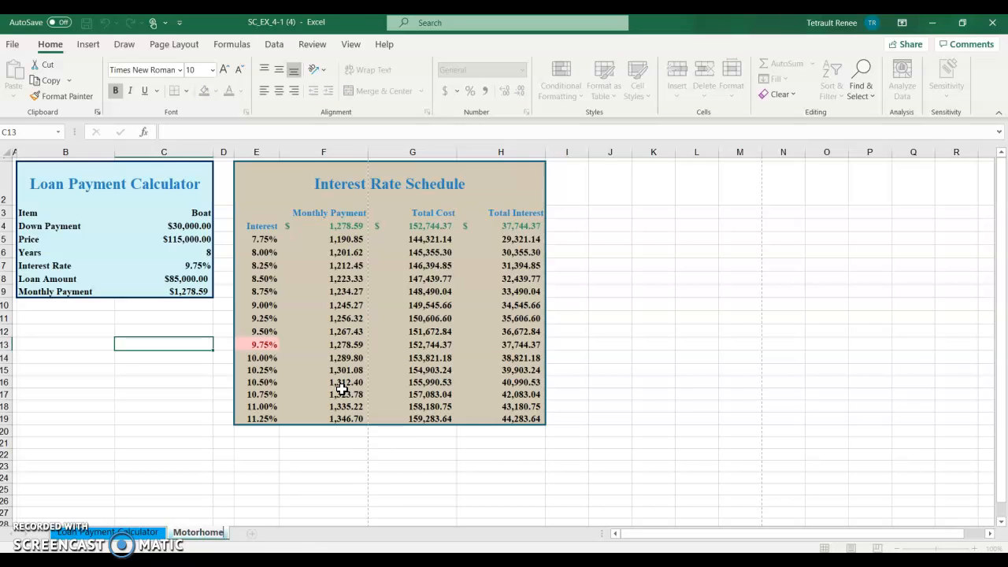
{"action": "key", "text": "Return"}
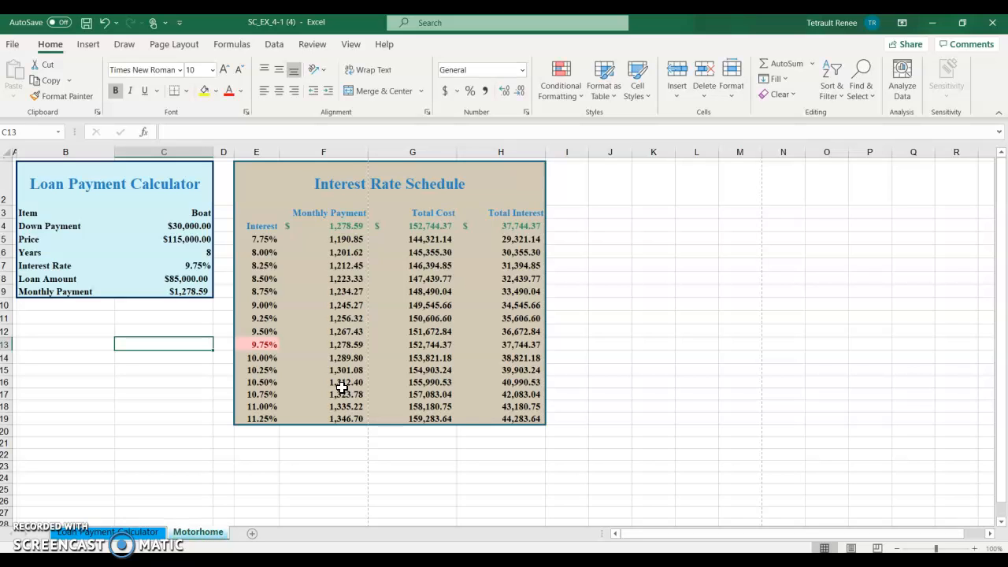
Step: Change the Item in cell C3 of the Motorhome sheet to Motorhome
{"action": "left_click", "coordinate": [180, 532]}
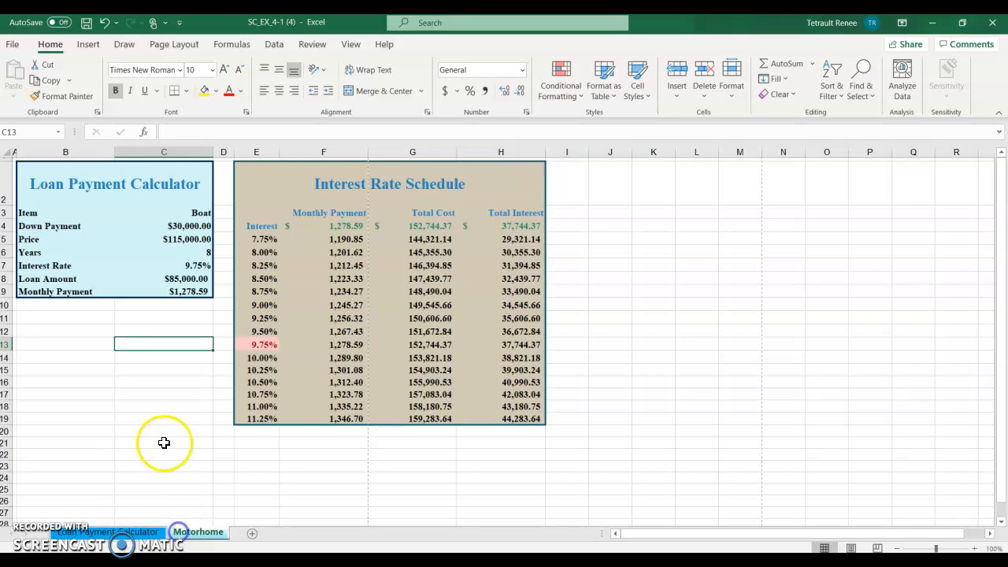
{"action": "left_click", "coordinate": [178, 213]}
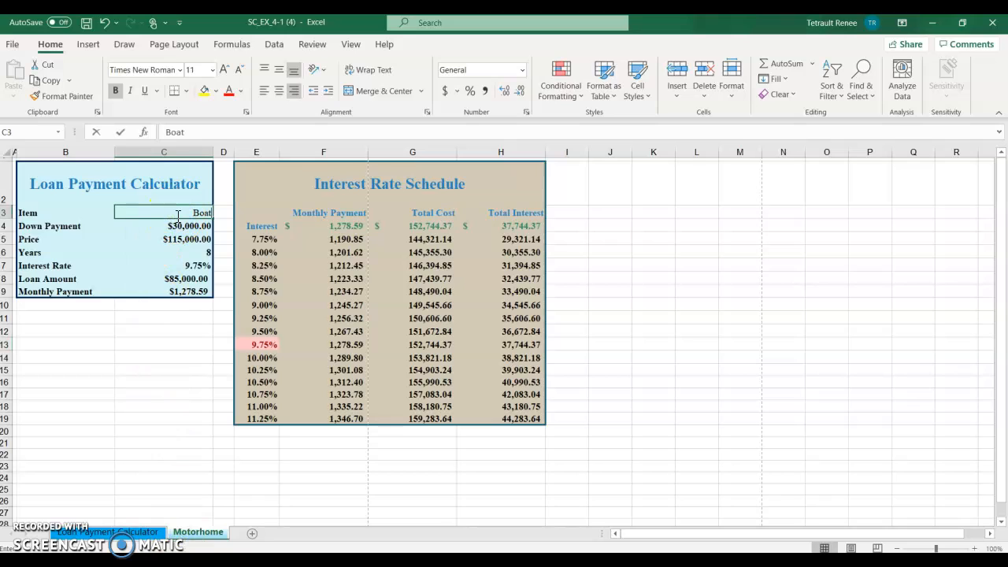
{"action": "type", "text": "Motorhome"}
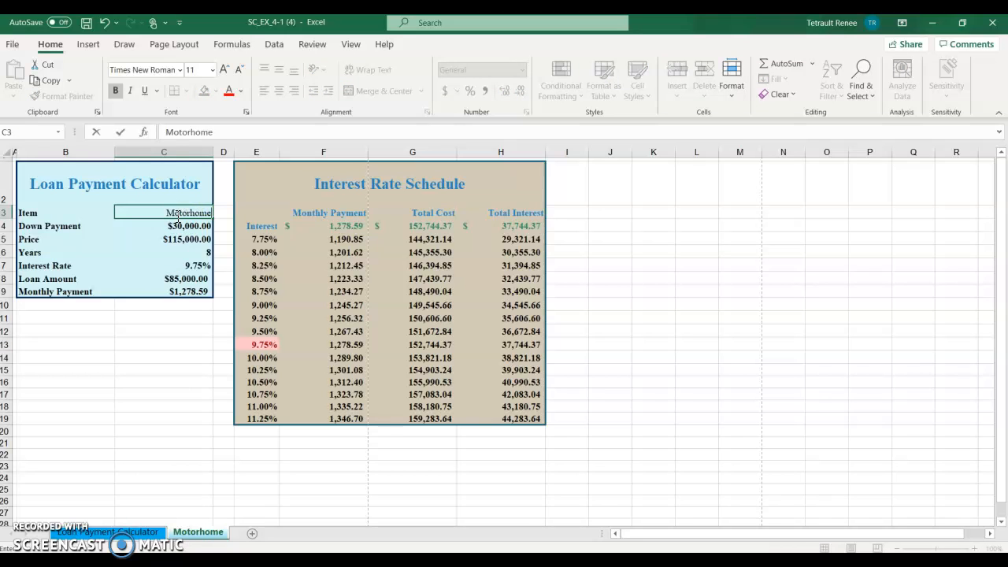
{"action": "key", "text": "Return"}
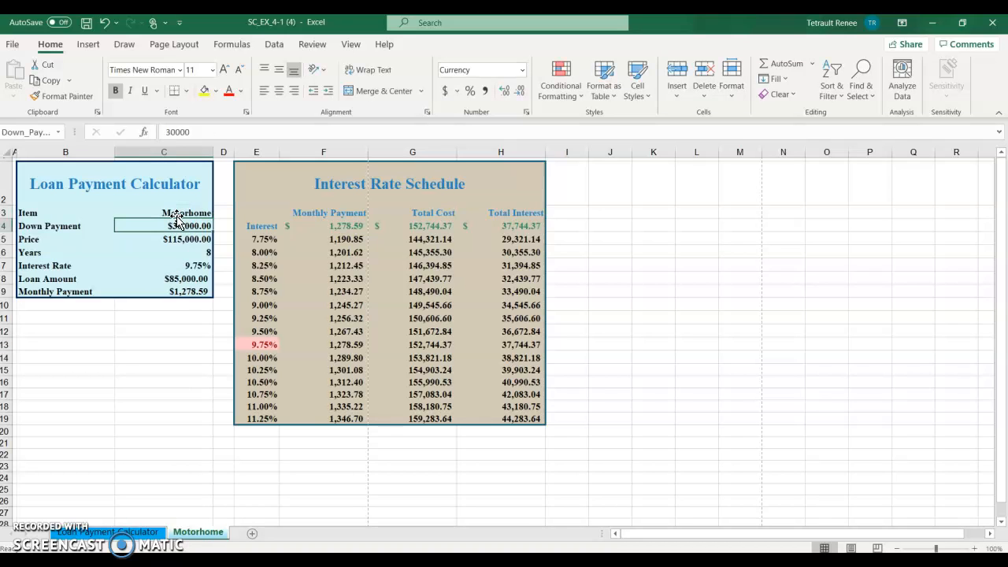
Step: Set the Motorhome sheet's Down Payment in C4 to $75,000 and its Price in C5 to $225,000
{"action": "type", "text": "750"}
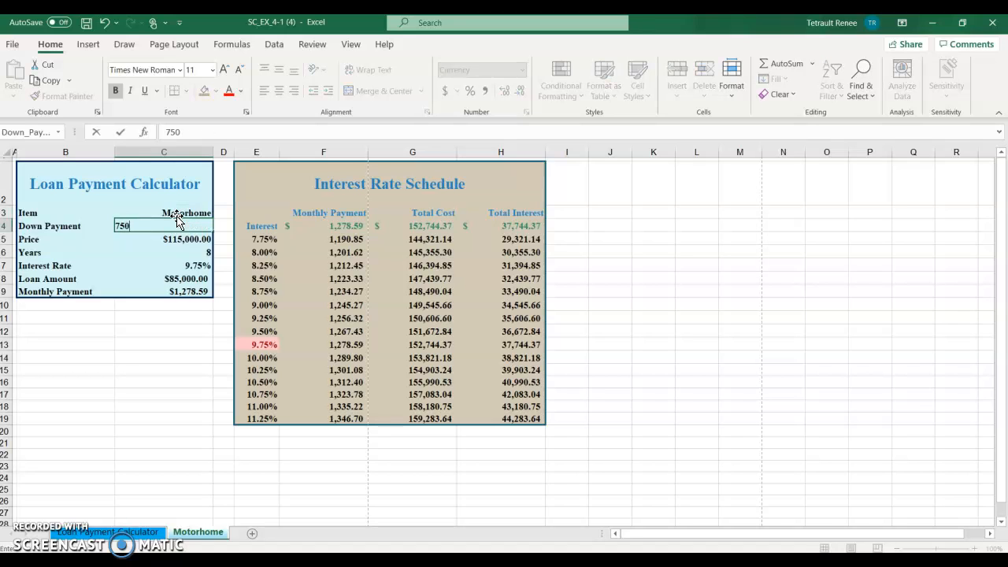
{"action": "type", "text": "5,000"}
{"action": "key", "text": "Return"}
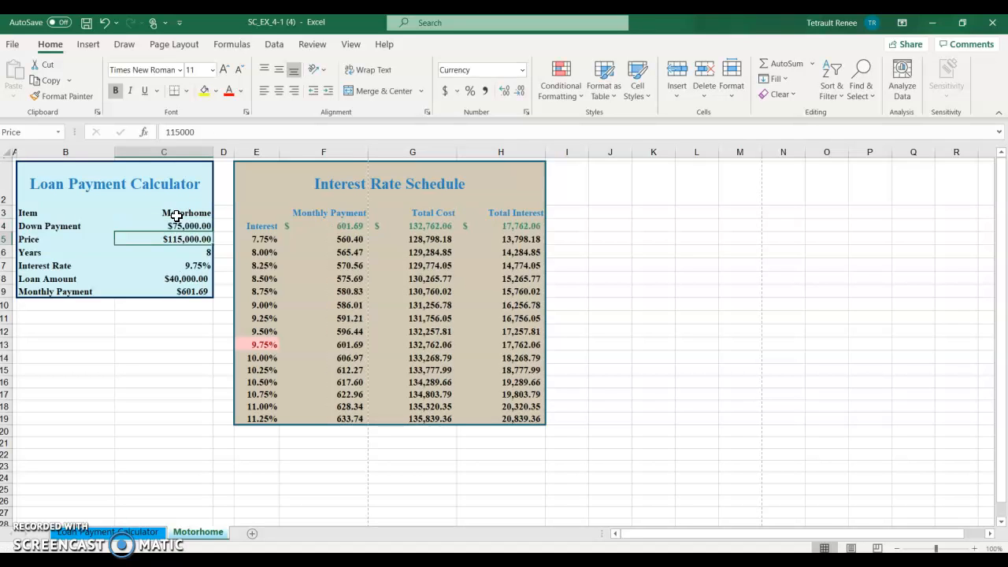
{"action": "type", "text": "225000"}
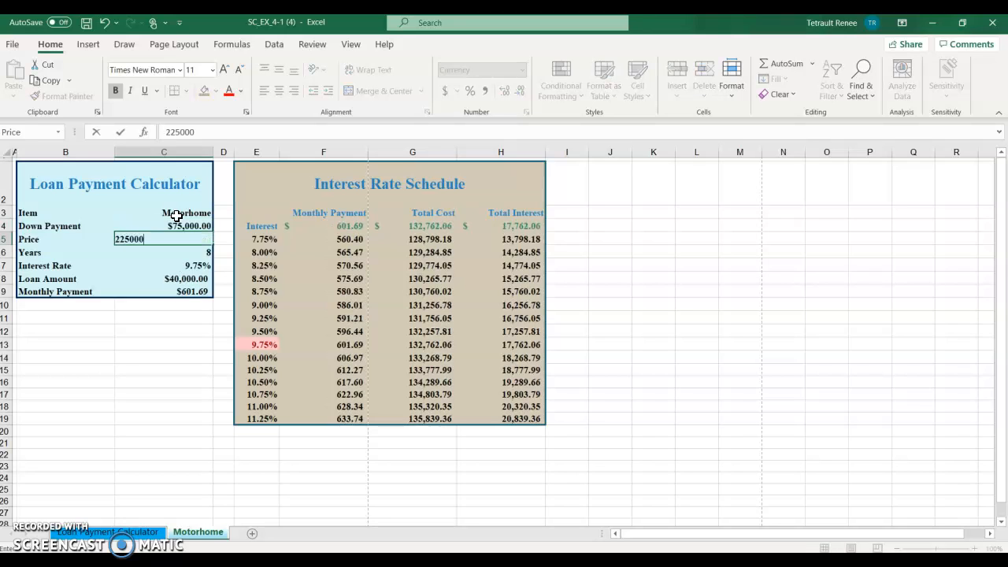
{"action": "key", "text": "Return"}
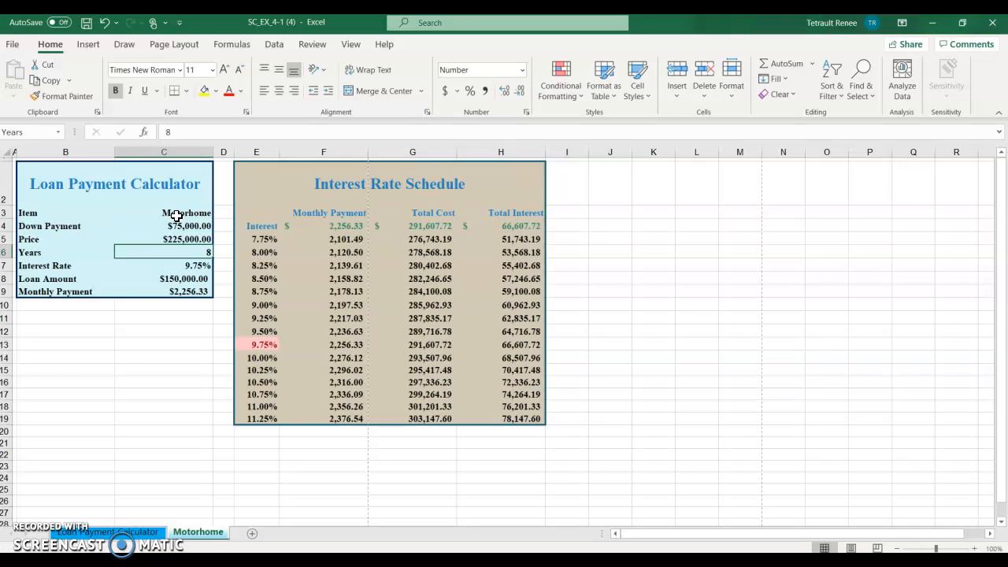
Step: Set the Motorhome loan's Years in C6 to 7 and its Interest Rate in C7 to 8%
{"action": "type", "text": "7"}
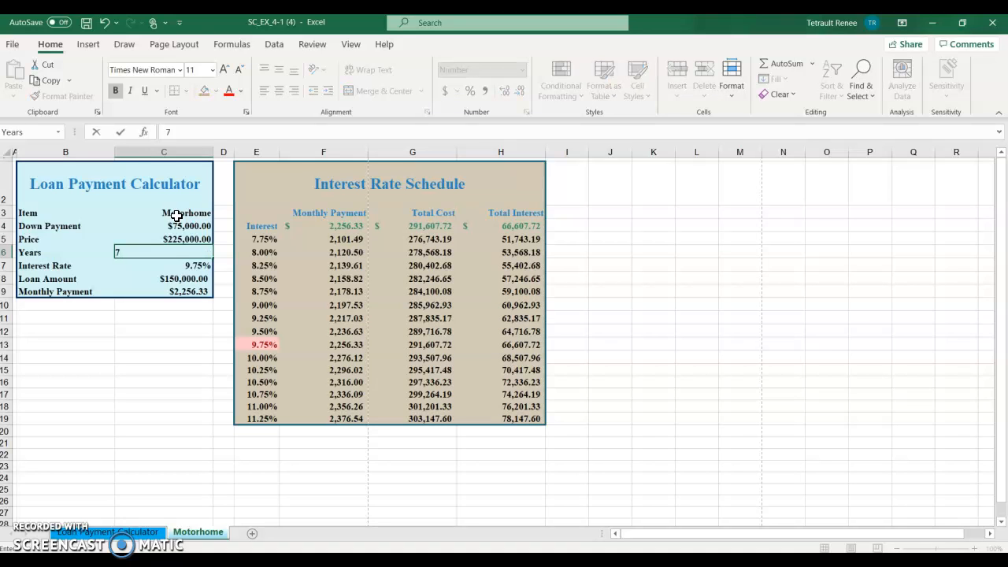
{"action": "key", "text": "Return"}
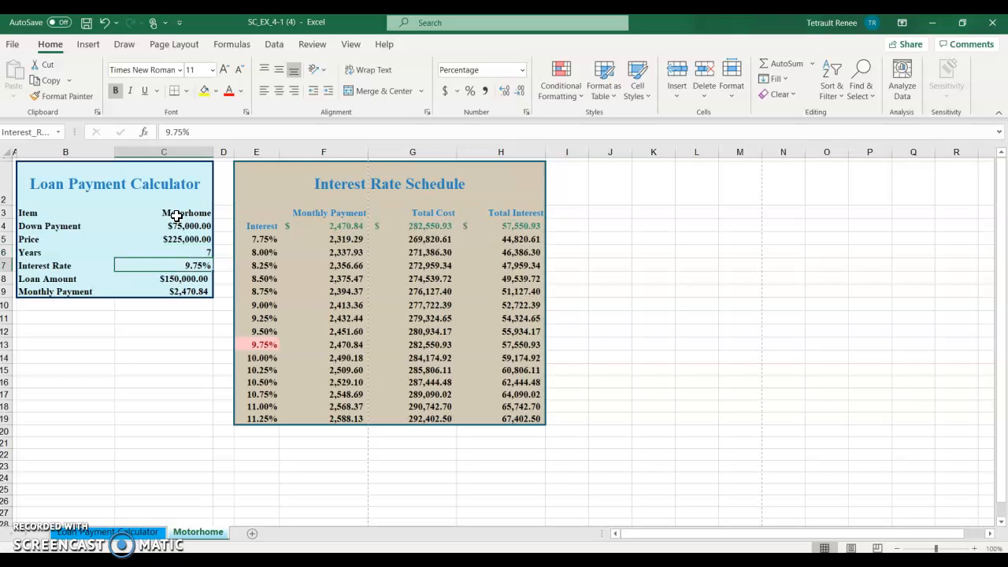
{"action": "type", "text": "8"}
{"action": "key", "text": "Return"}
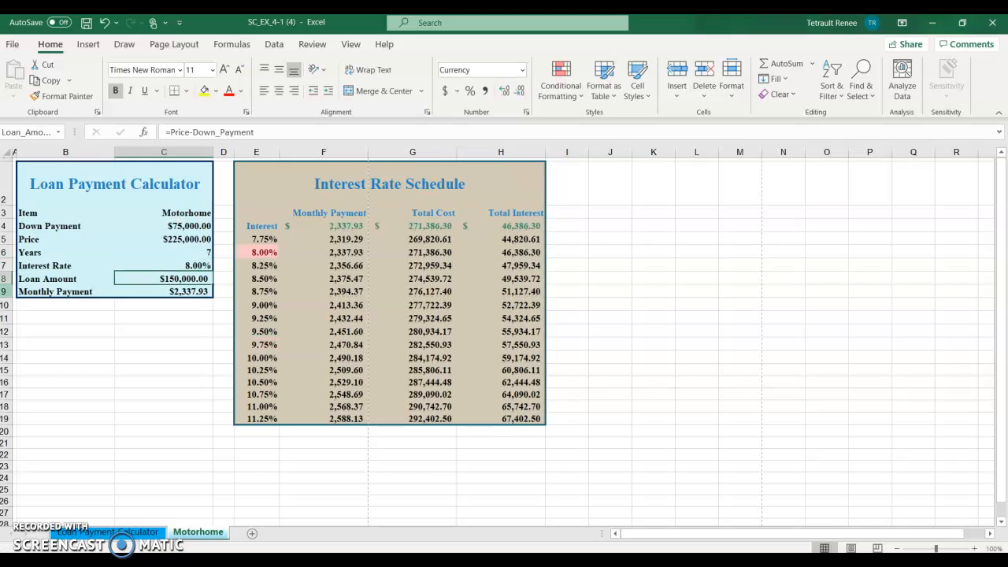
Step: Select the Motorhome Monthly Payment cell C9, and compare the Motorhome sheet with the Loan Payment Calculator sheet
{"action": "left_click", "coordinate": [192, 298]}
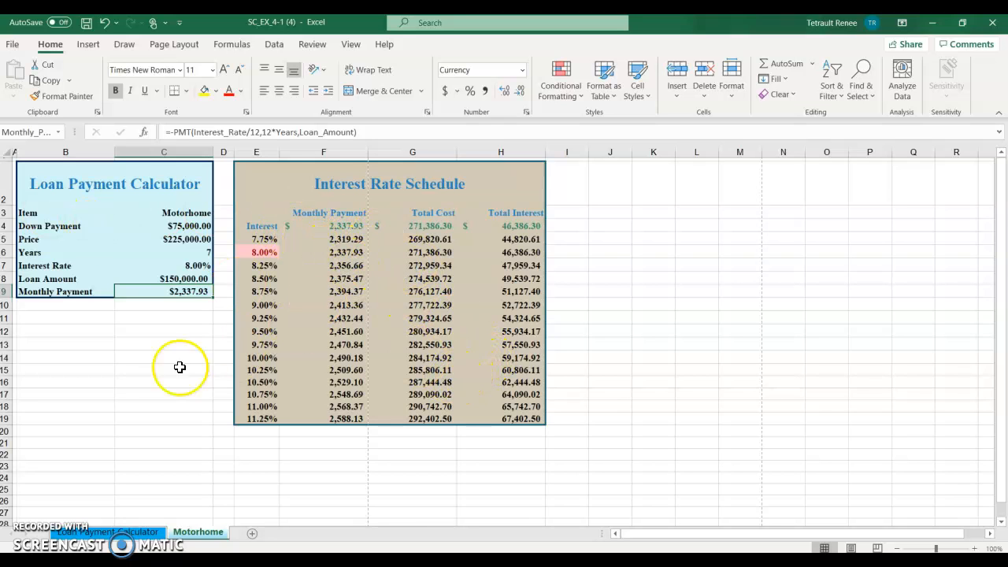
{"action": "left_click", "coordinate": [114, 534]}
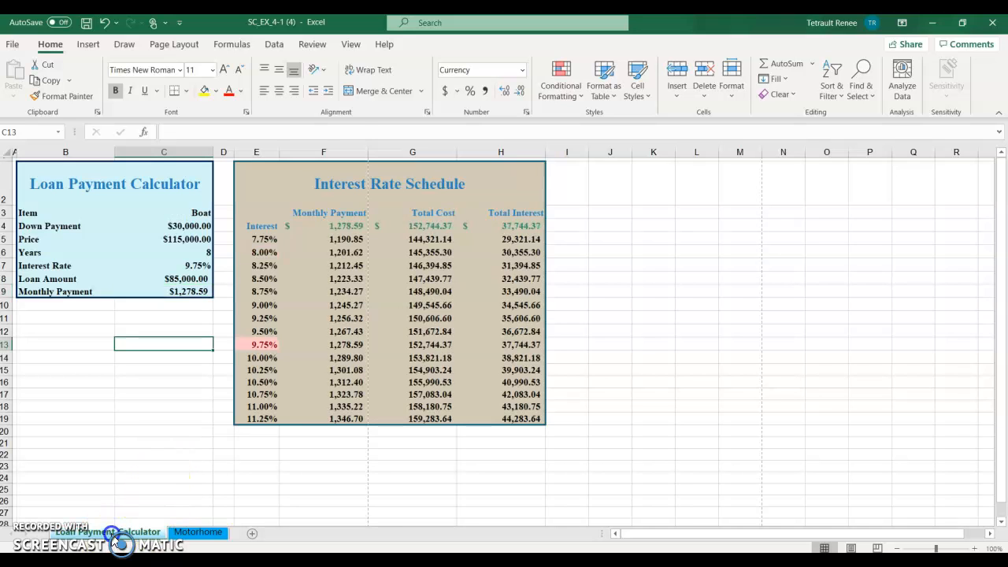
{"action": "left_click", "coordinate": [192, 534]}
{"action": "left_click", "coordinate": [132, 533]}
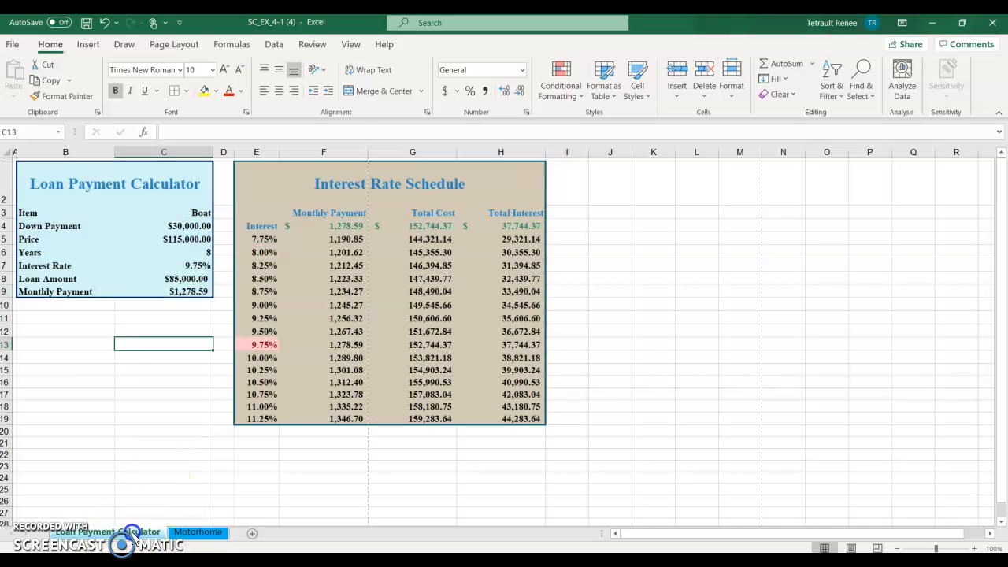